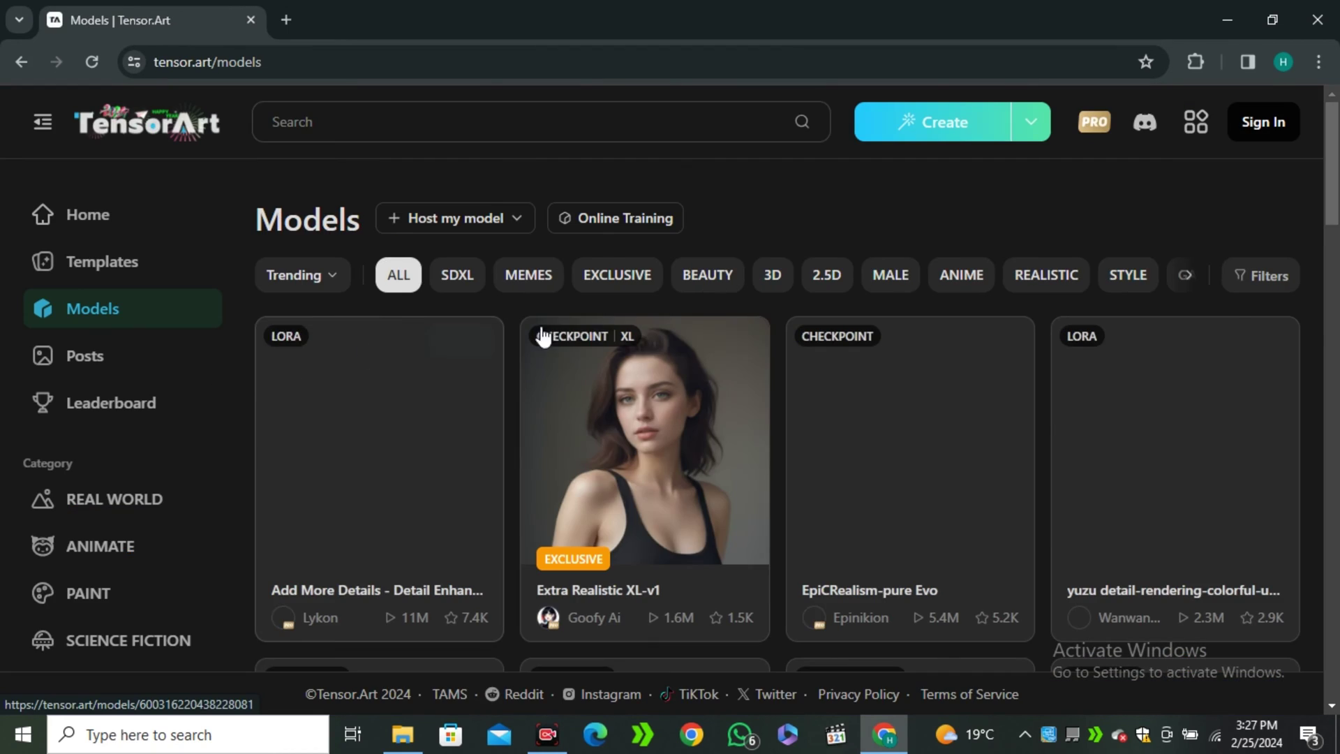
scroll(651, 355, down, 5)
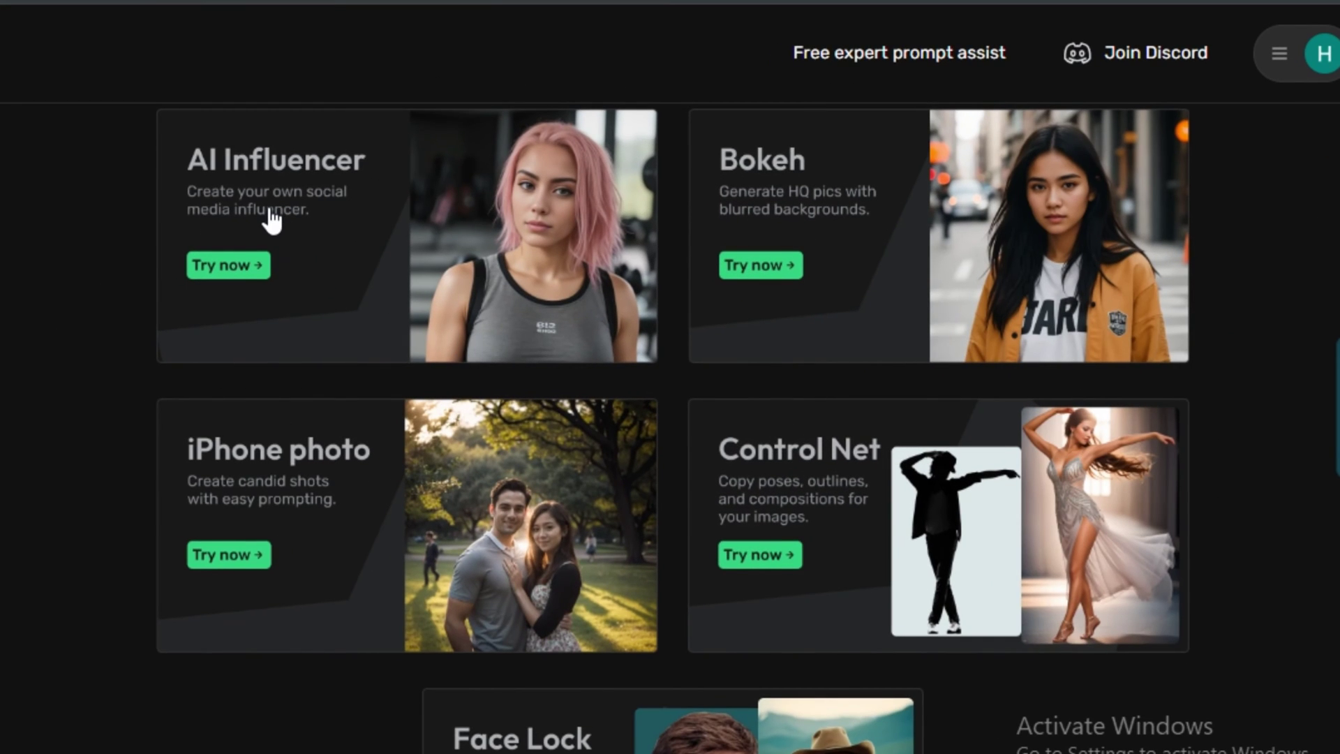
Step: Scroll through the Tensor.Art and RenderNet tools and models pages on the way to rendernet.ai
scroll(788, 428, down, 3)
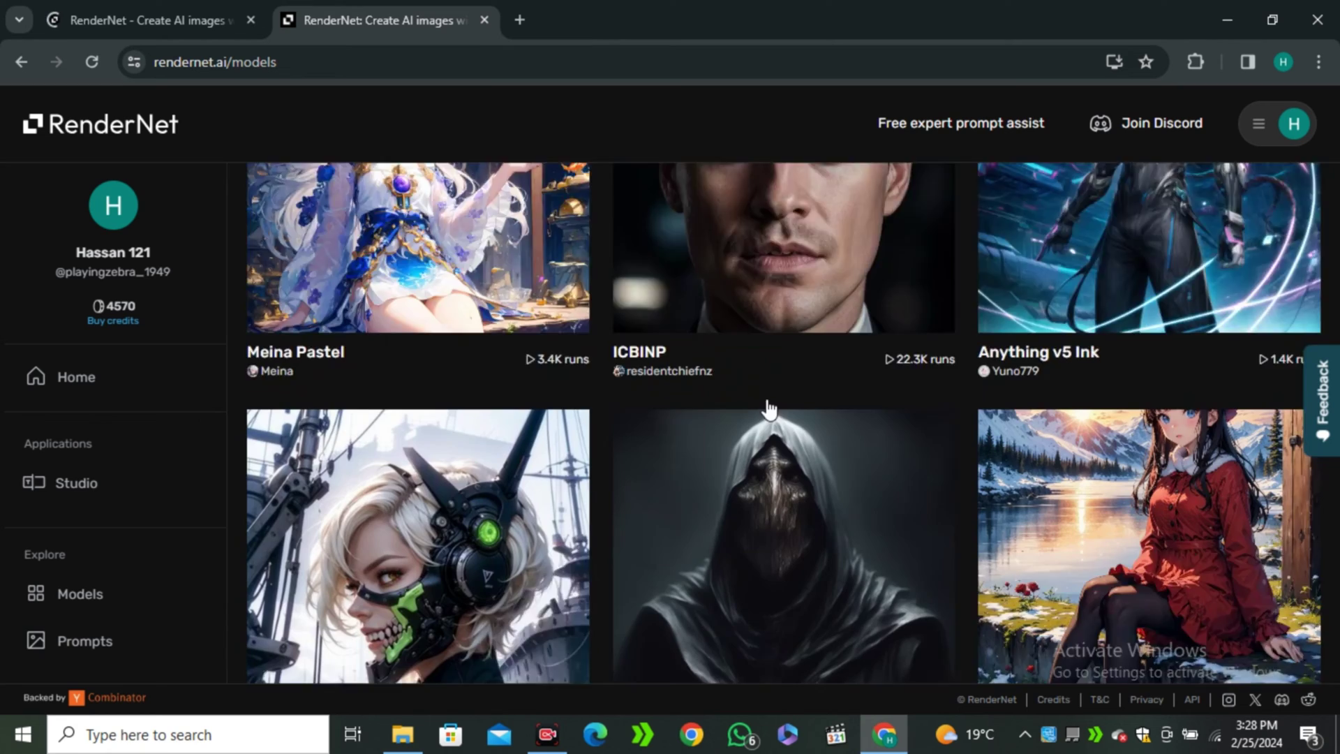
scroll(769, 408, down, 20)
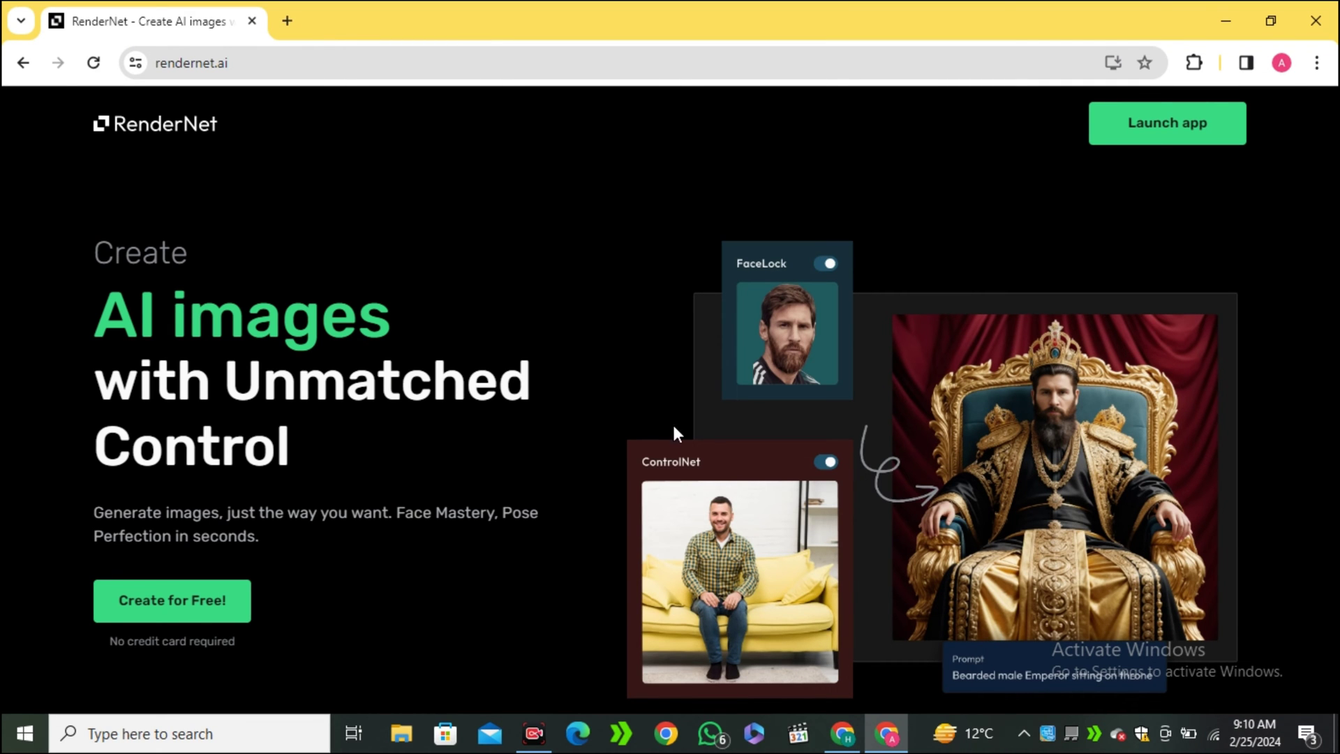
Step: Scroll through the landing page's FaceLock, ControlNet and multi-model feature sections
scroll(529, 477, down, 5)
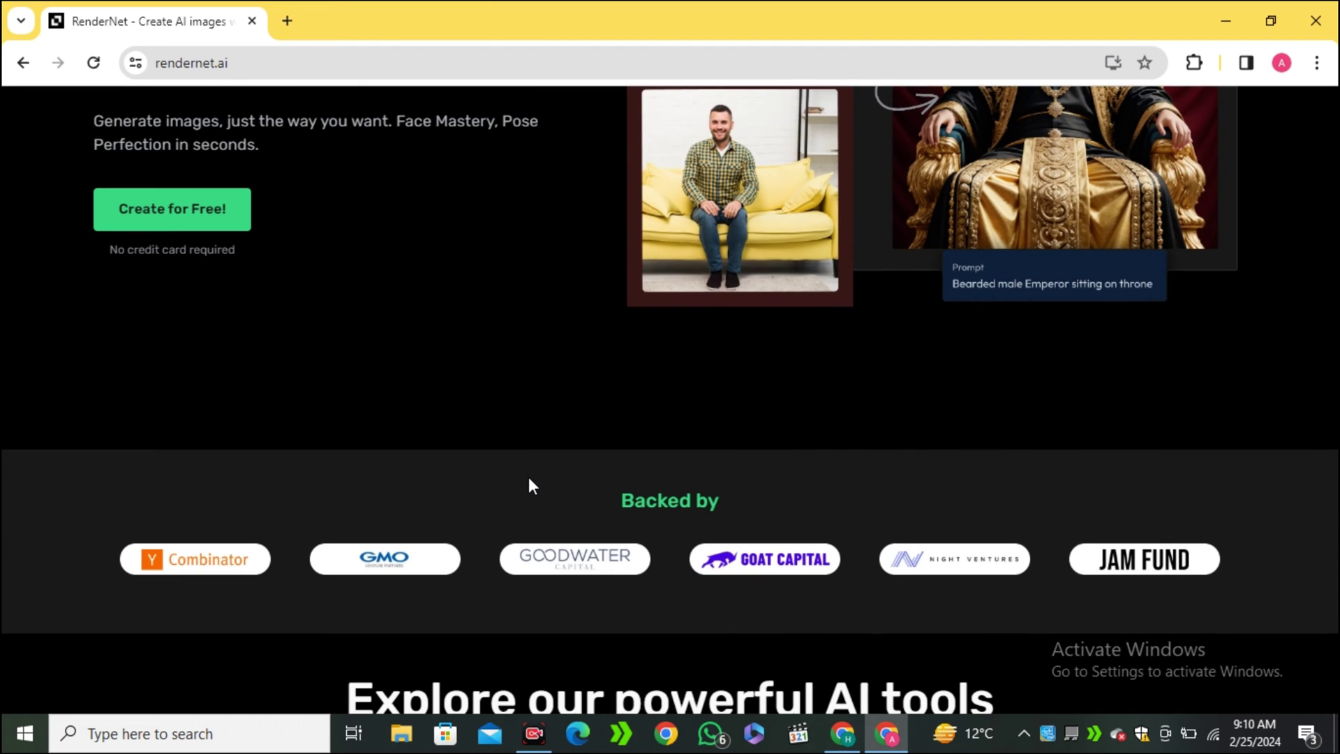
scroll(584, 415, down, 9)
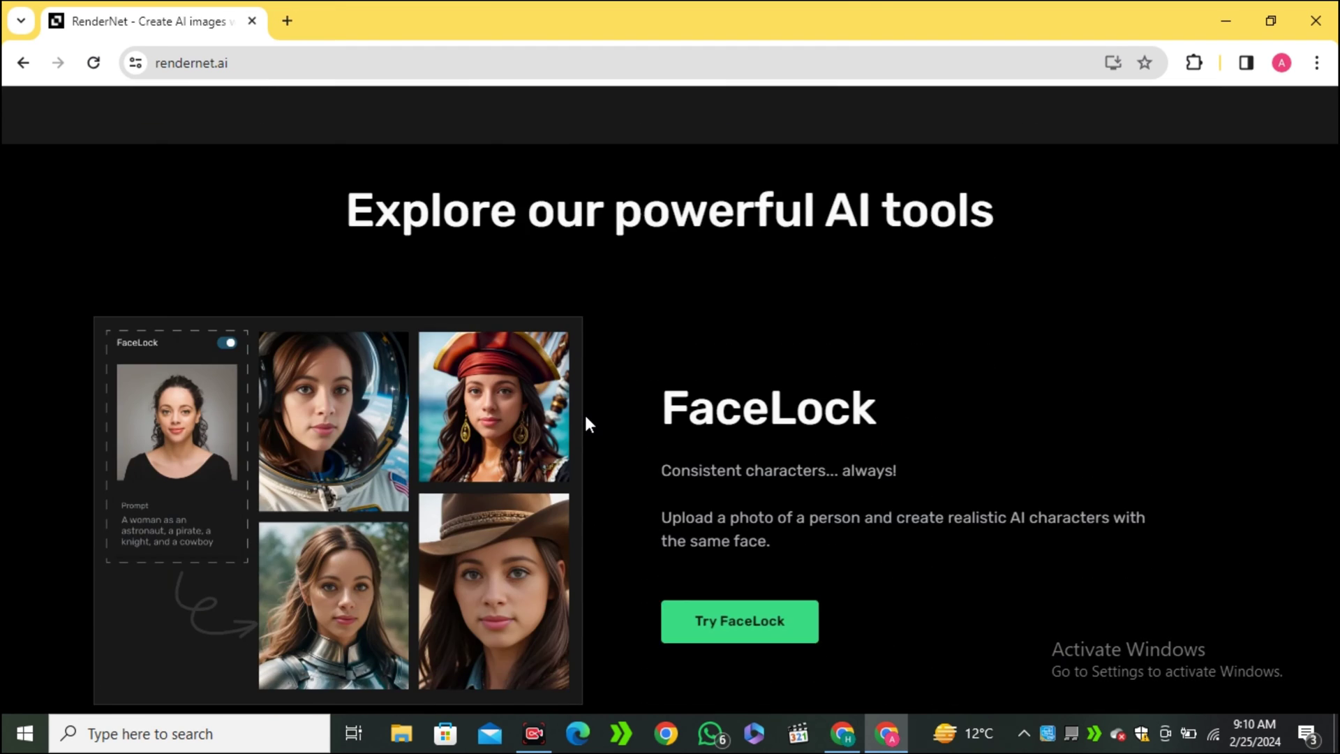
scroll(584, 416, up, 3)
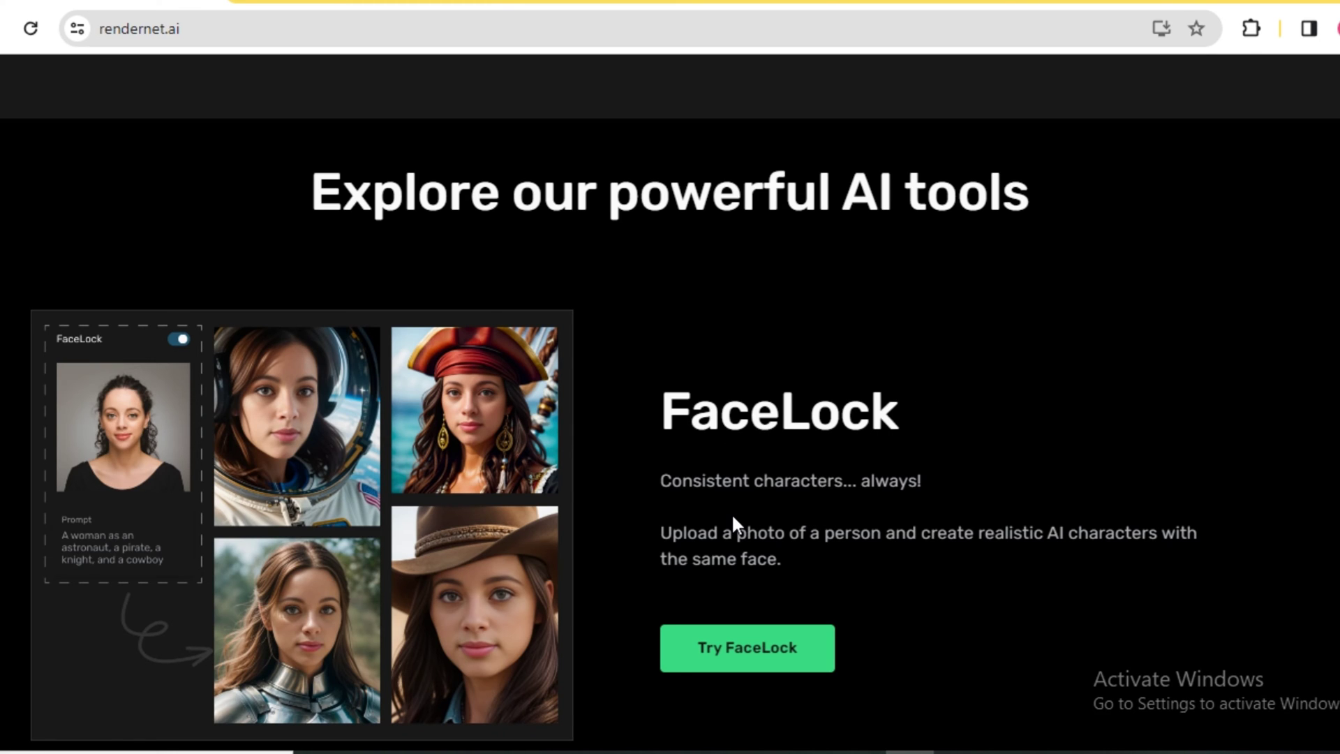
scroll(780, 519, down, 10)
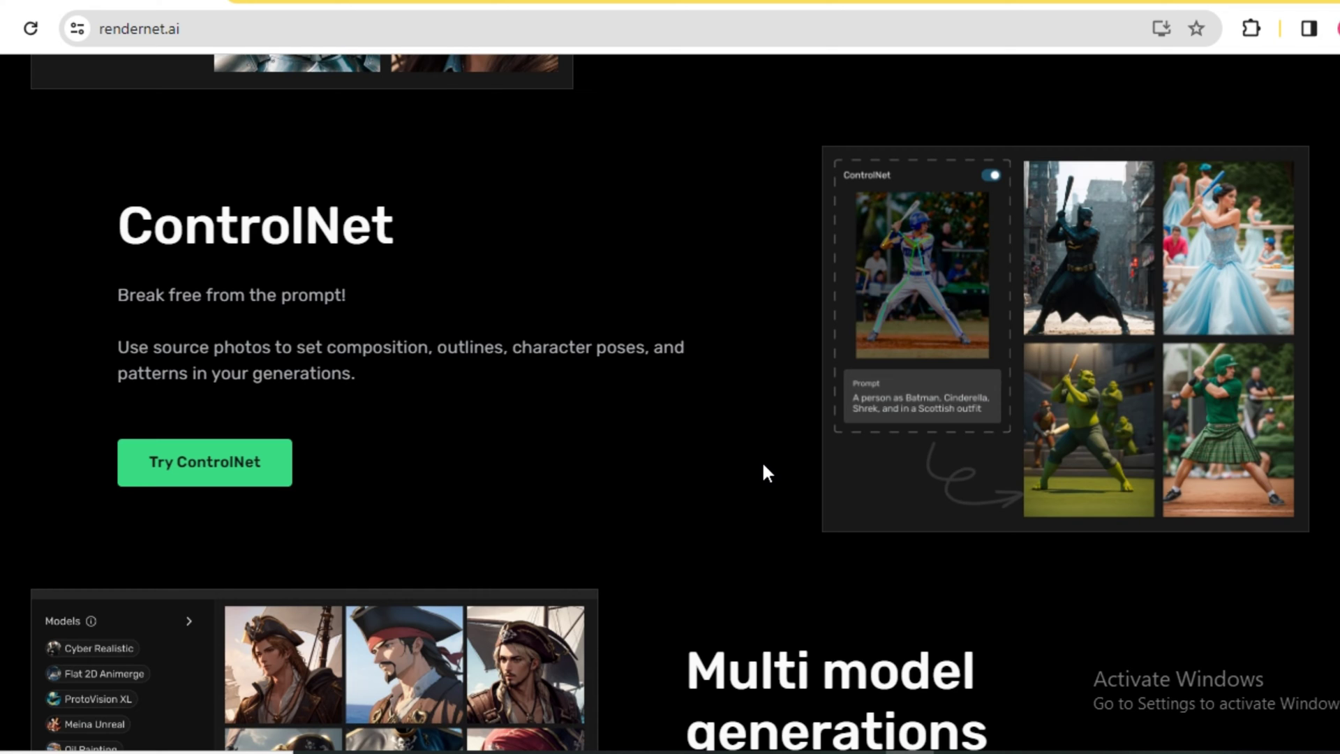
scroll(764, 466, down, 3)
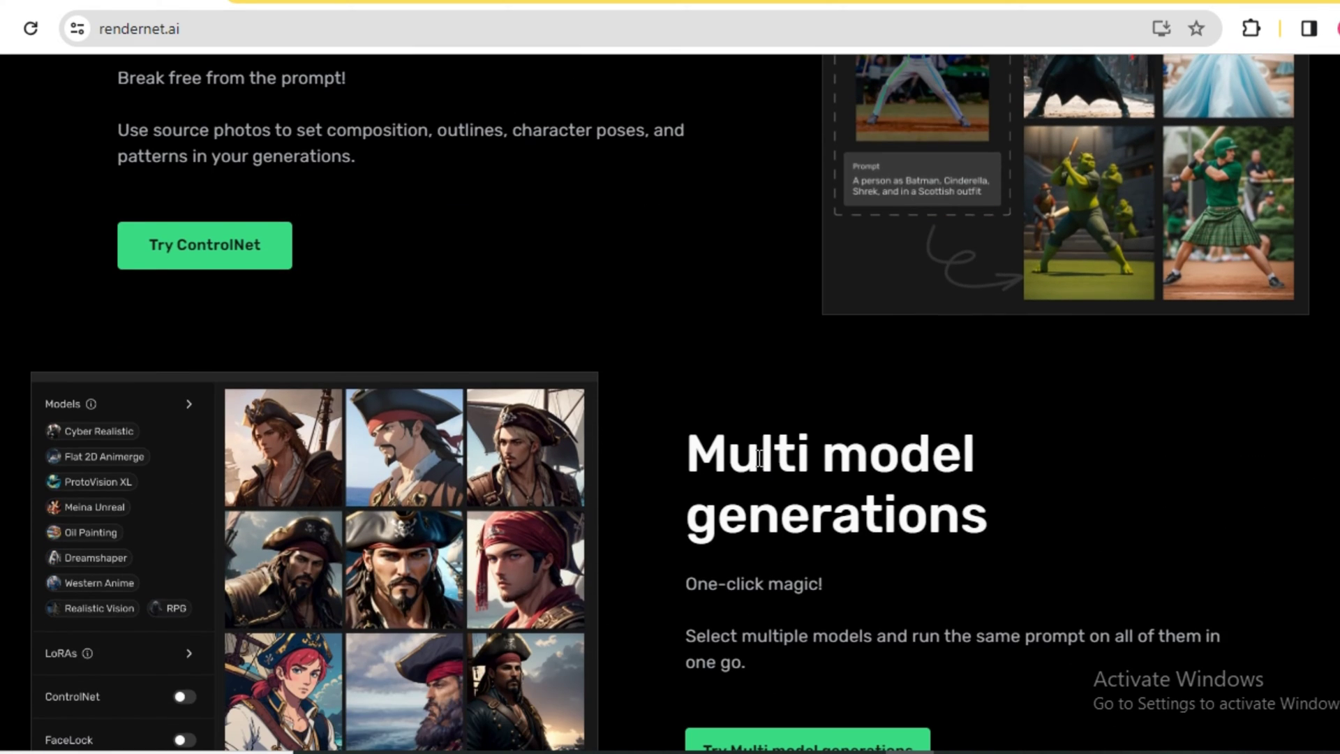
scroll(735, 499, down, 9)
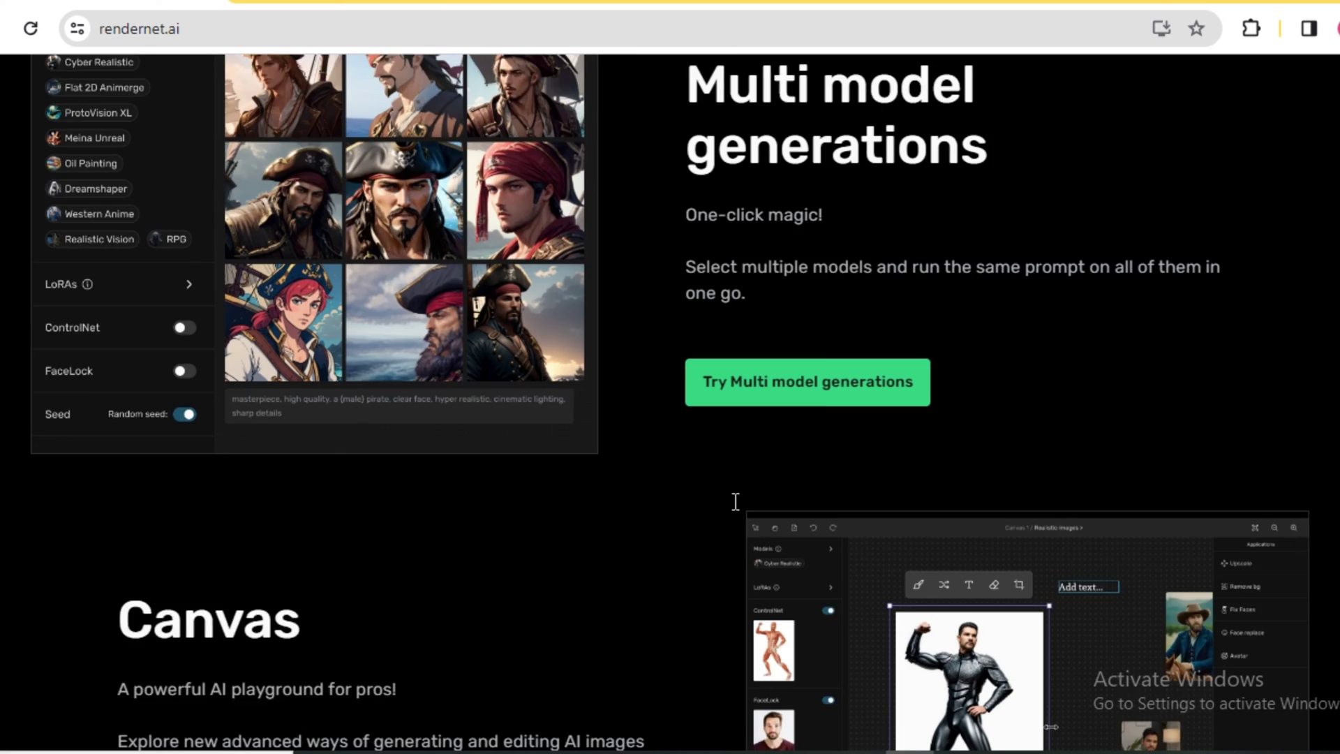
scroll(733, 501, down, 10)
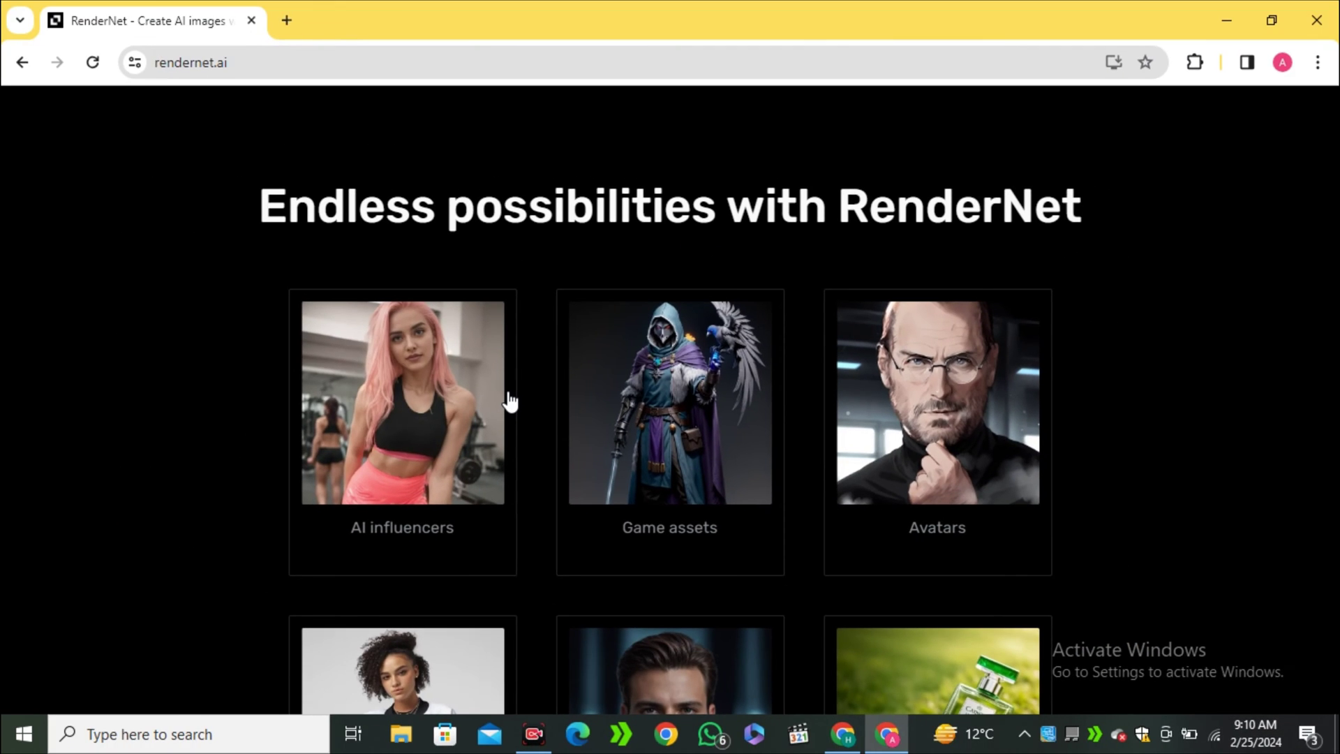
scroll(440, 312, up, 20)
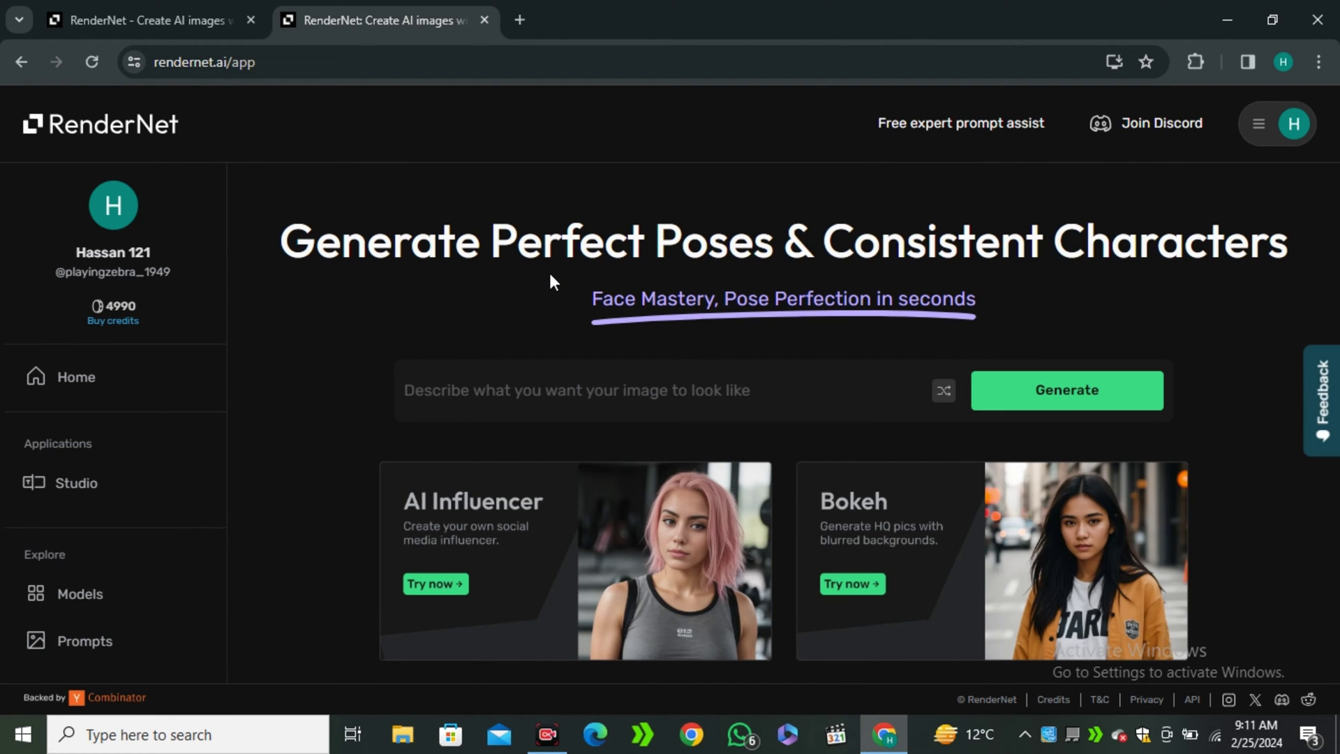
Step: Scroll the app home past the AI Influencer, Bokeh, iPhone photo, Control Net and Face Lock cards
scroll(541, 311, down, 2)
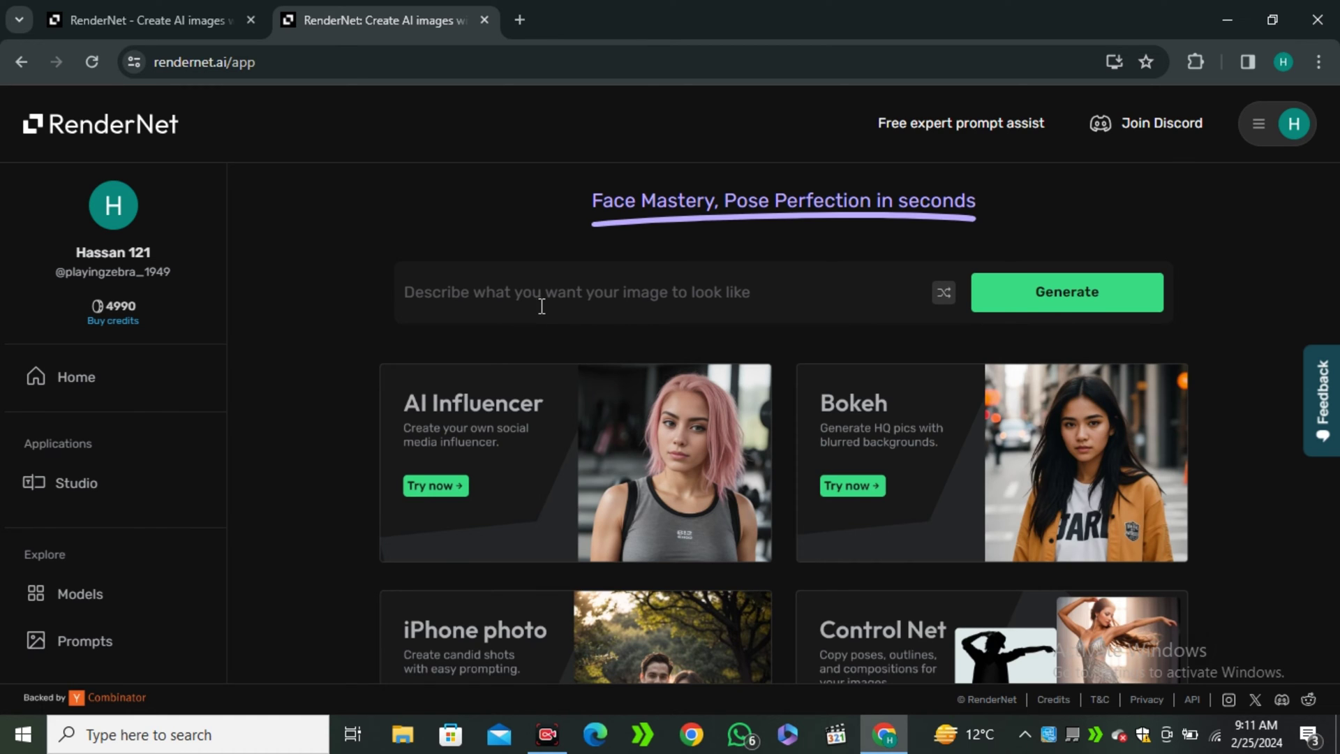
scroll(543, 311, down, 1)
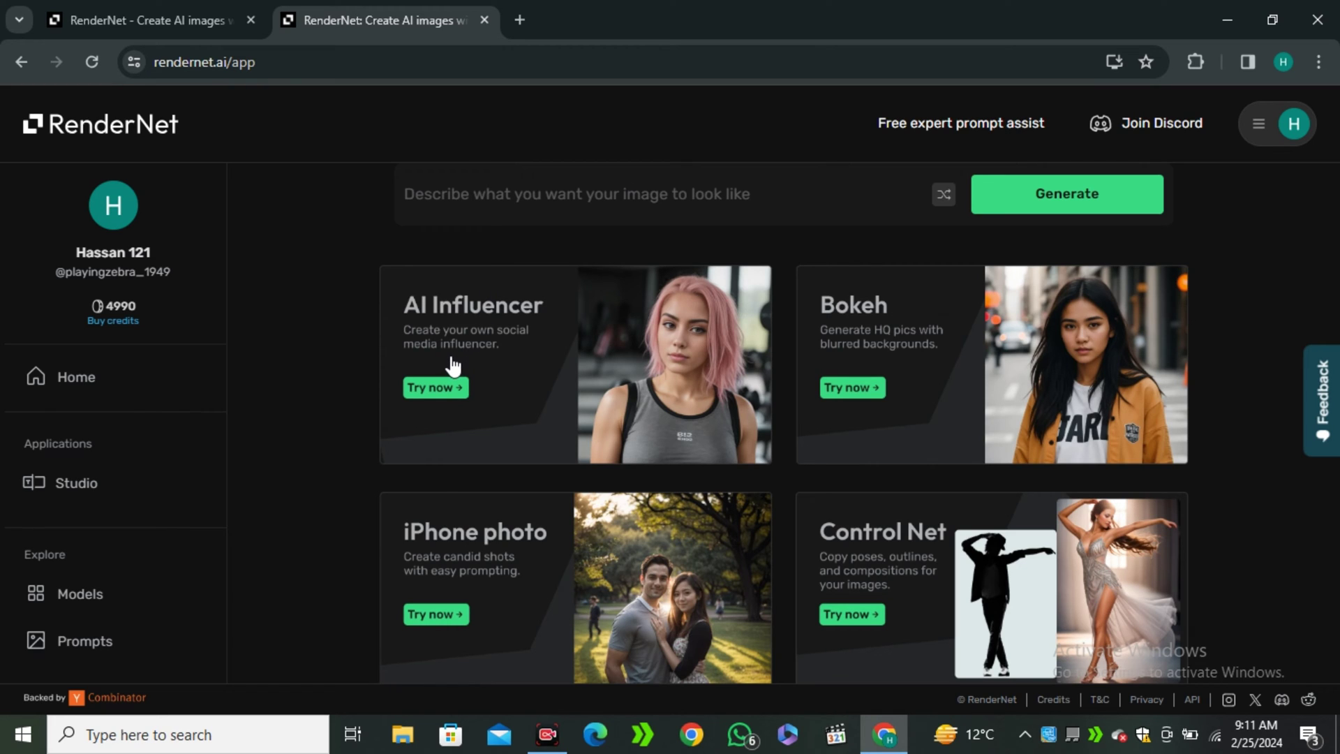
scroll(452, 364, down, 1)
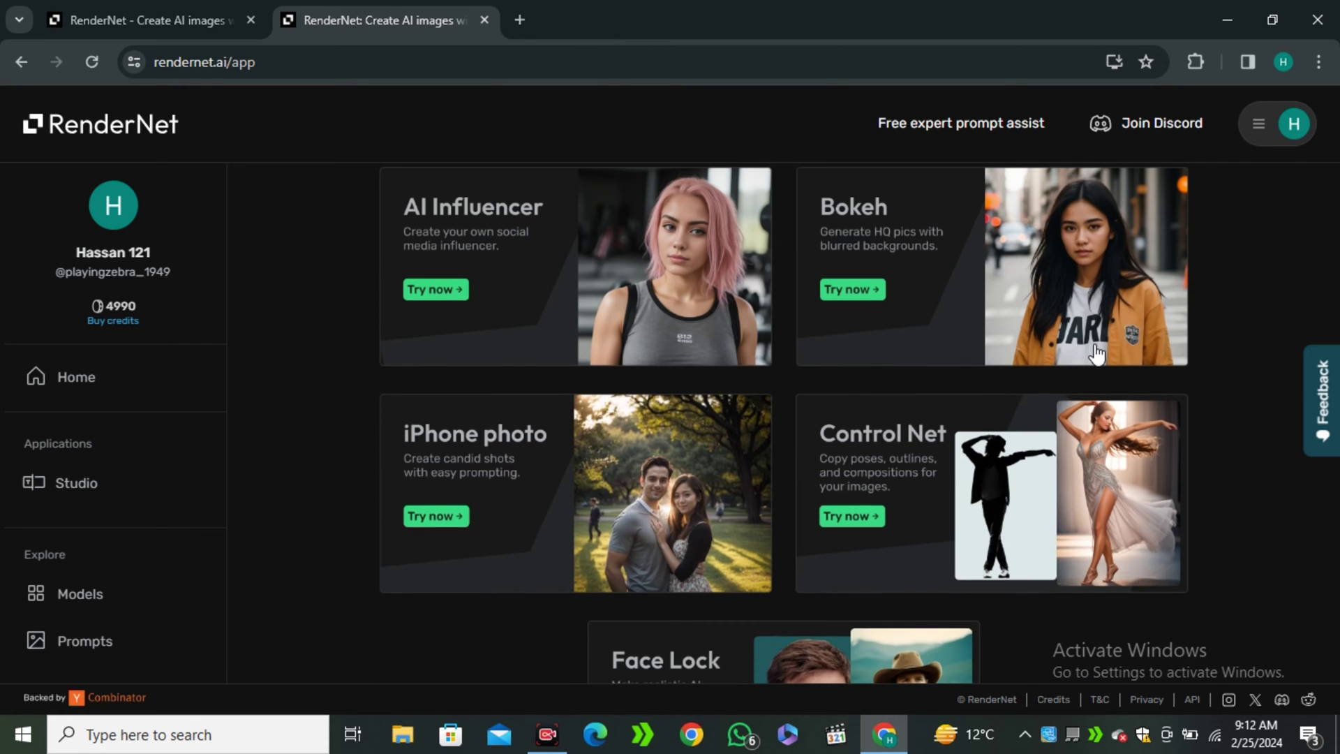
scroll(935, 392, down, 2)
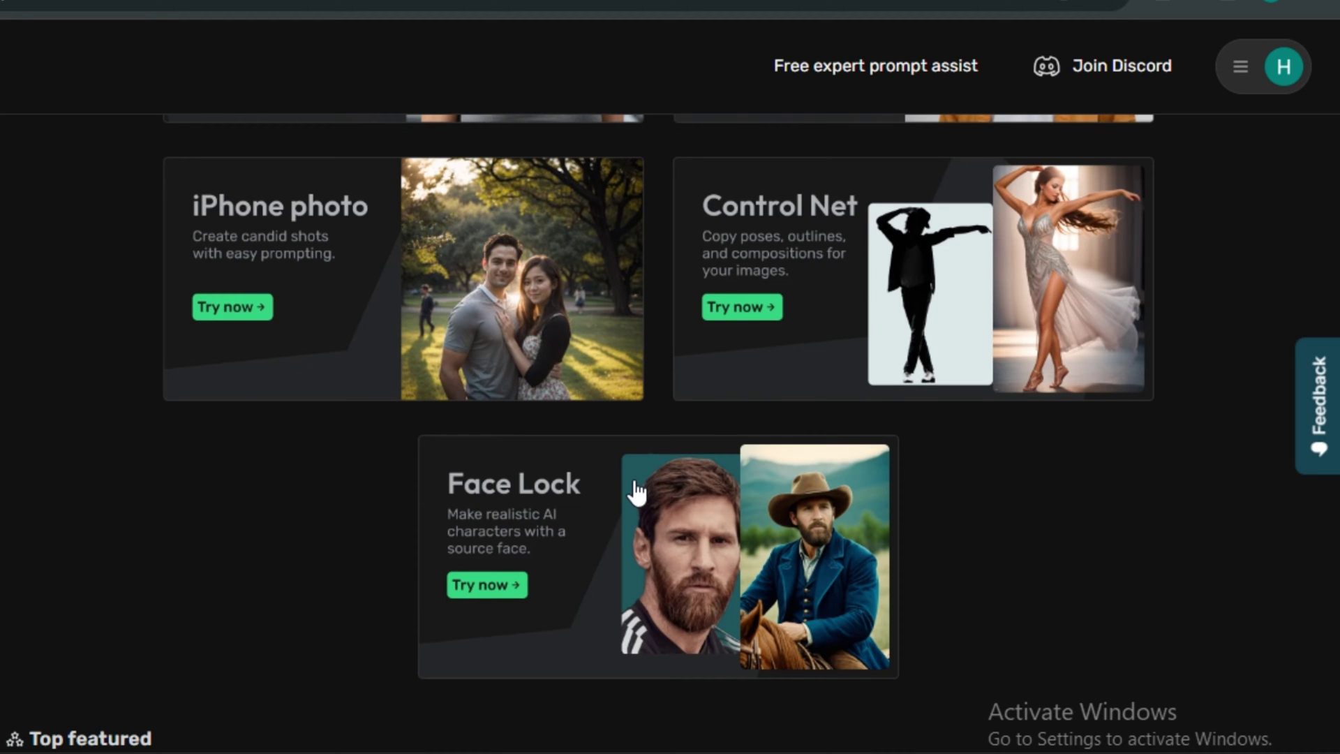
scroll(633, 497, down, 2)
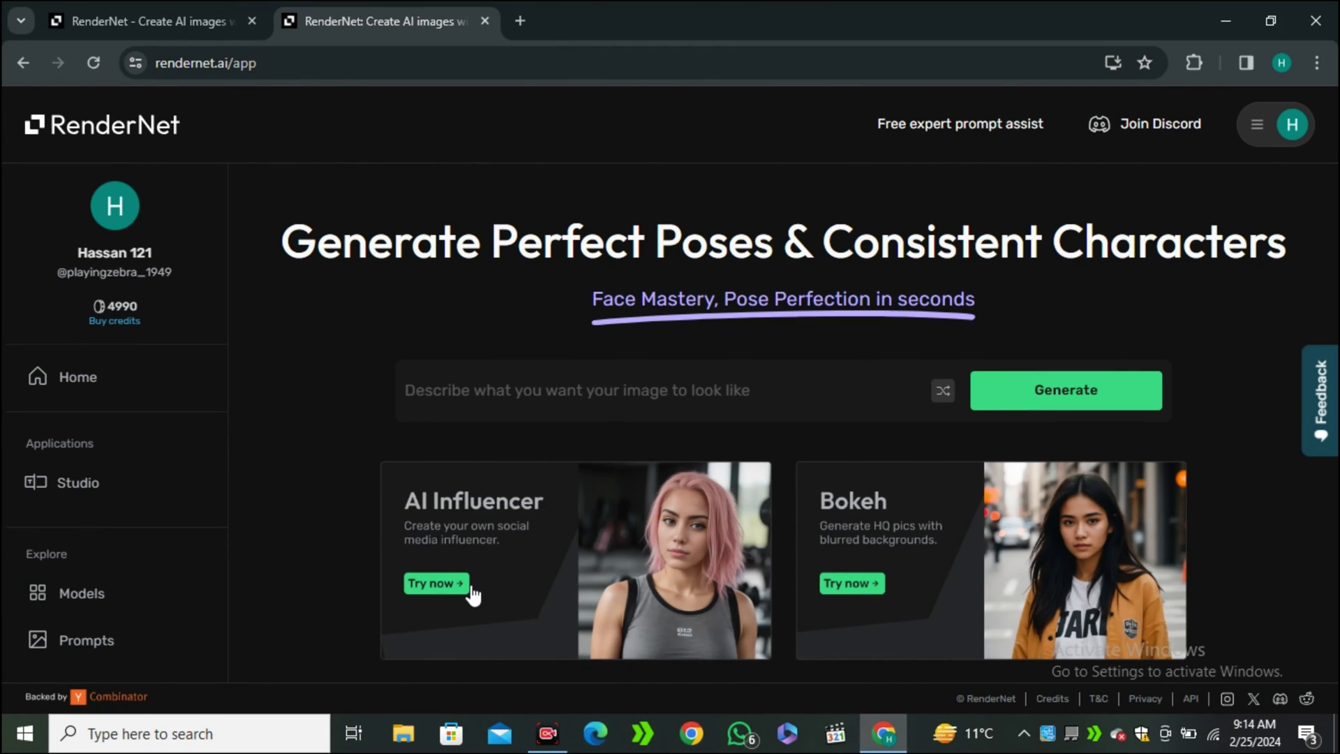
Step: In the AI Influencer generator, swap the pink-haired Facelock face for the brown-haired woman's portrait
click(460, 585)
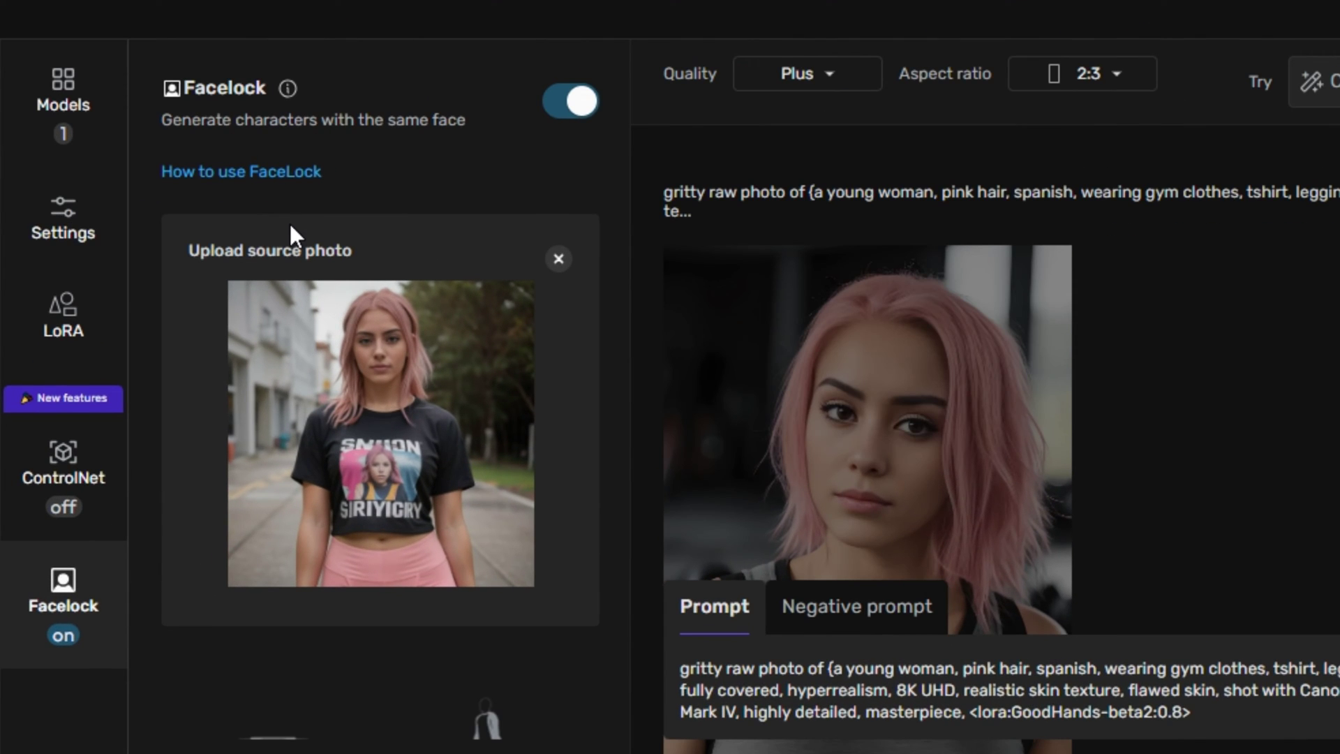
click(560, 264)
click(388, 407)
double_click(798, 189)
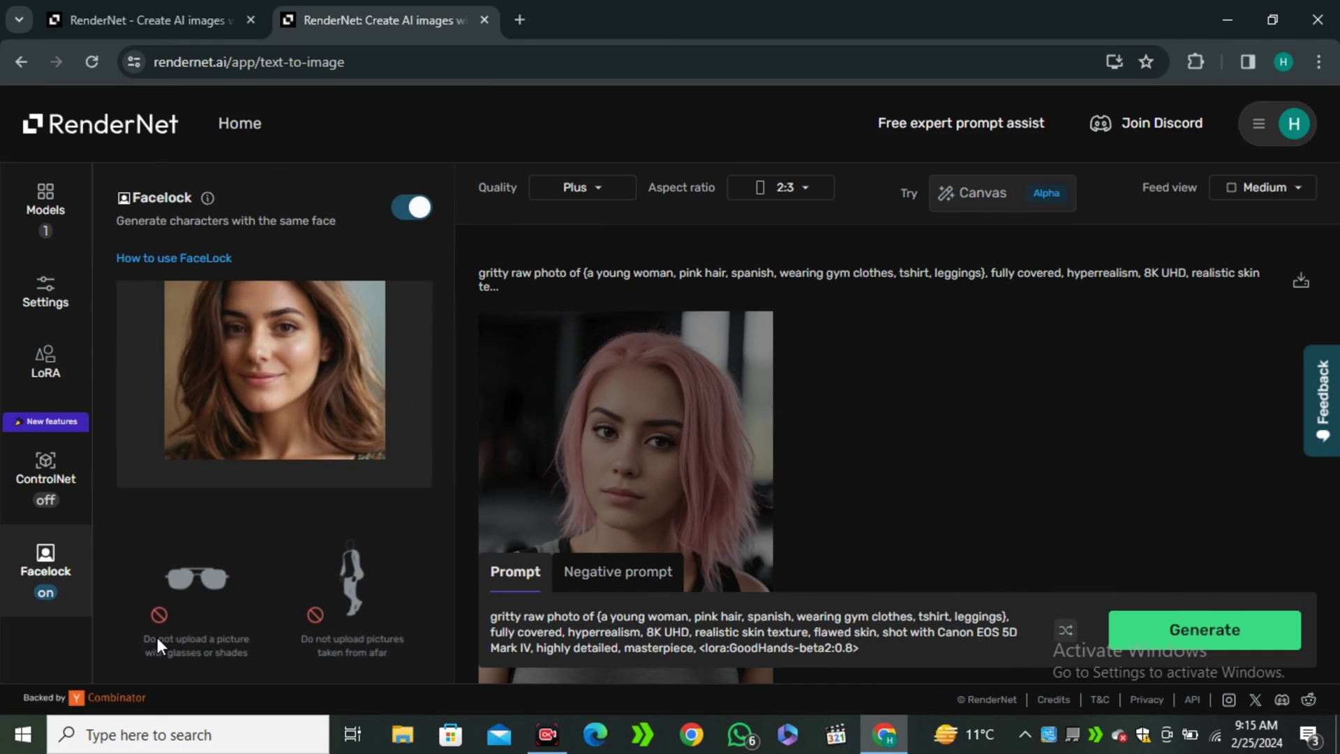
Step: Replace the prompt with 'A beautiful instagram model wearing glasses sitting on a couch, realistic, hyperrealistic, photograph' and review the negative prompt
click(485, 617)
key(ctrl+a)
text(A beautiful ins)
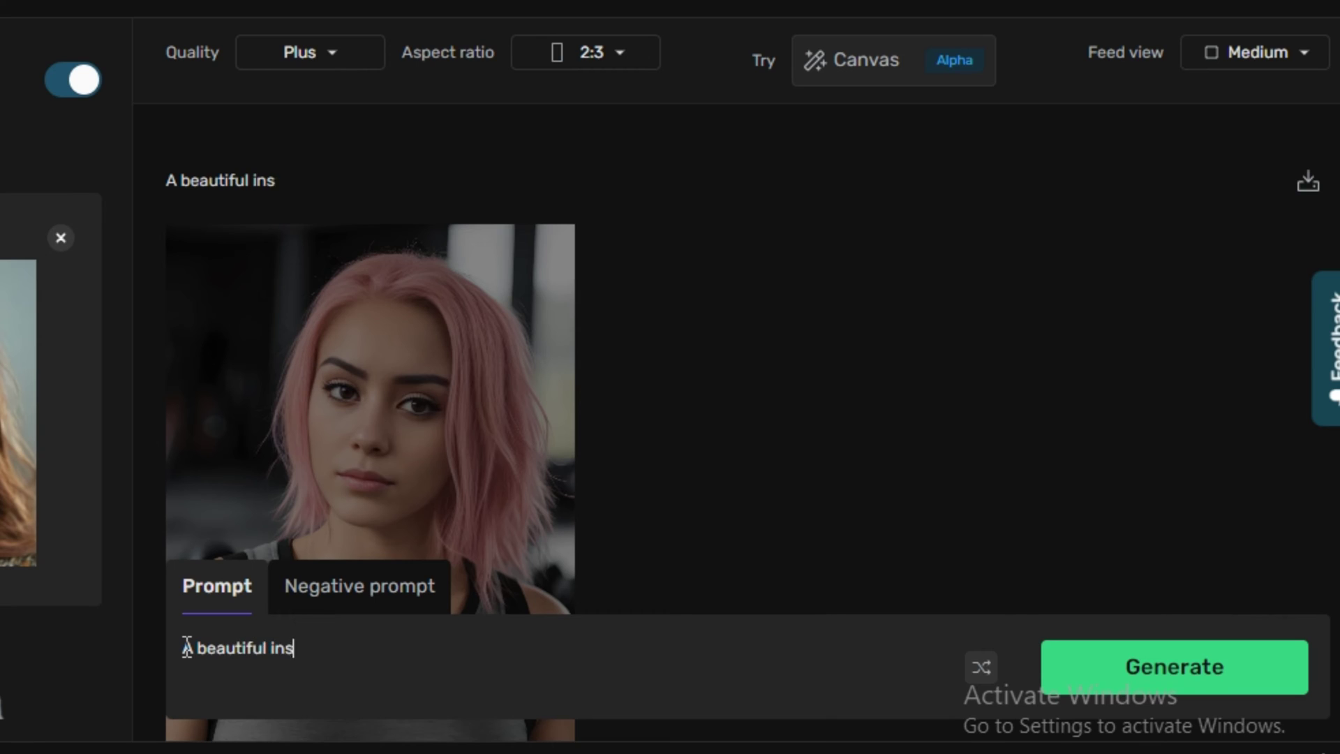
text(tagram model wearing glasses)
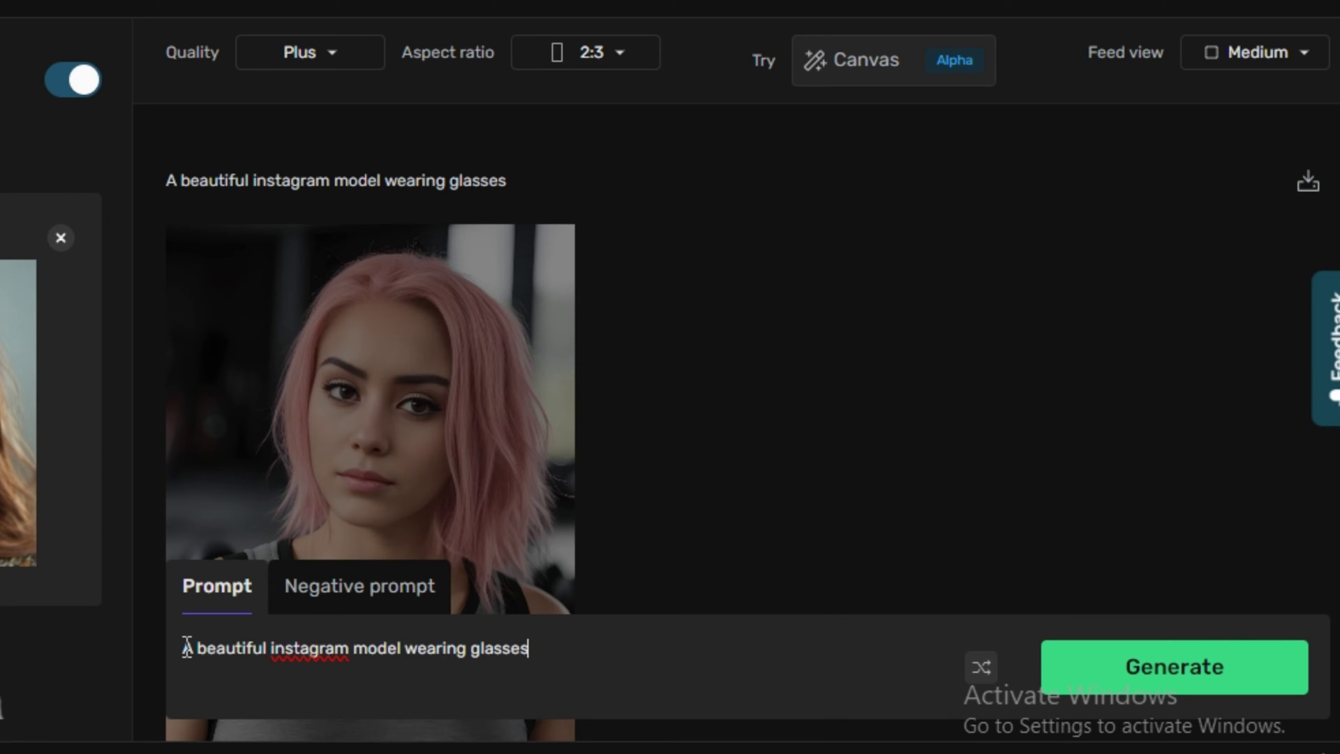
text( sitting on a couch, realist)
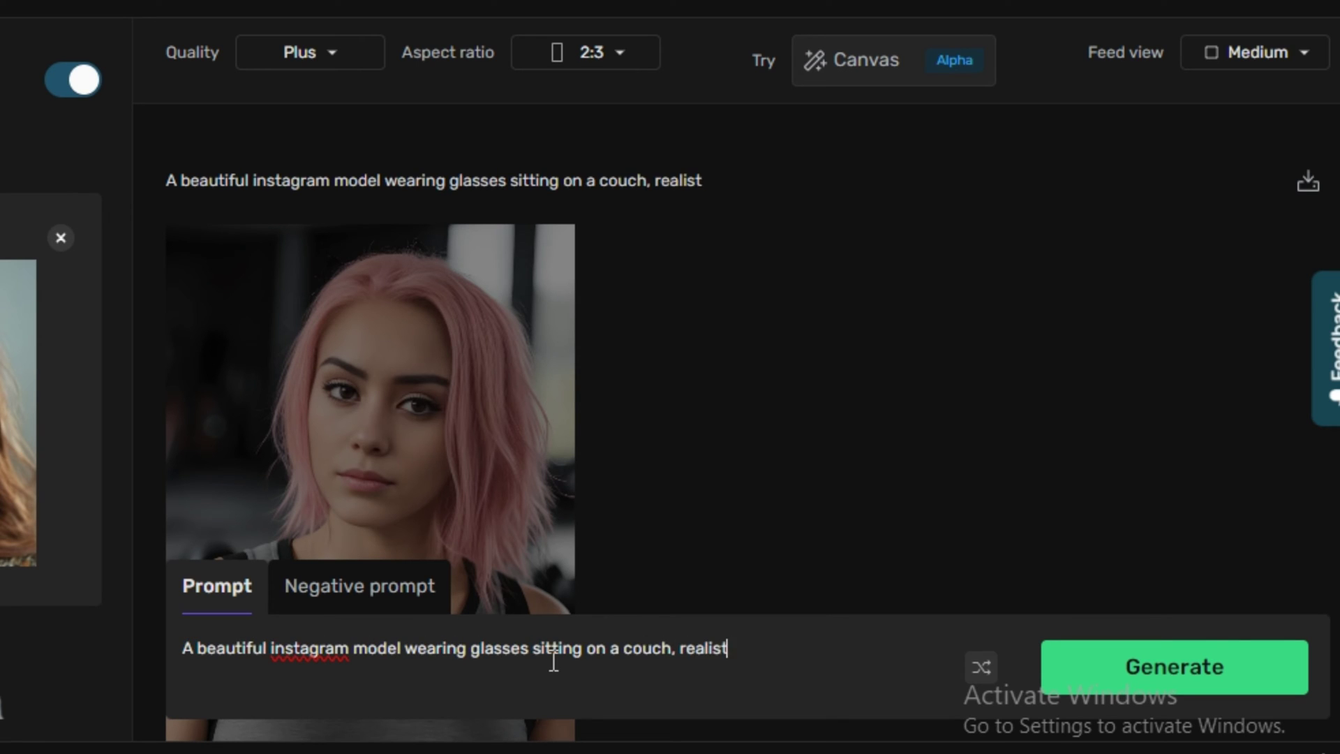
text(ic, hyperrealistic , photograph)
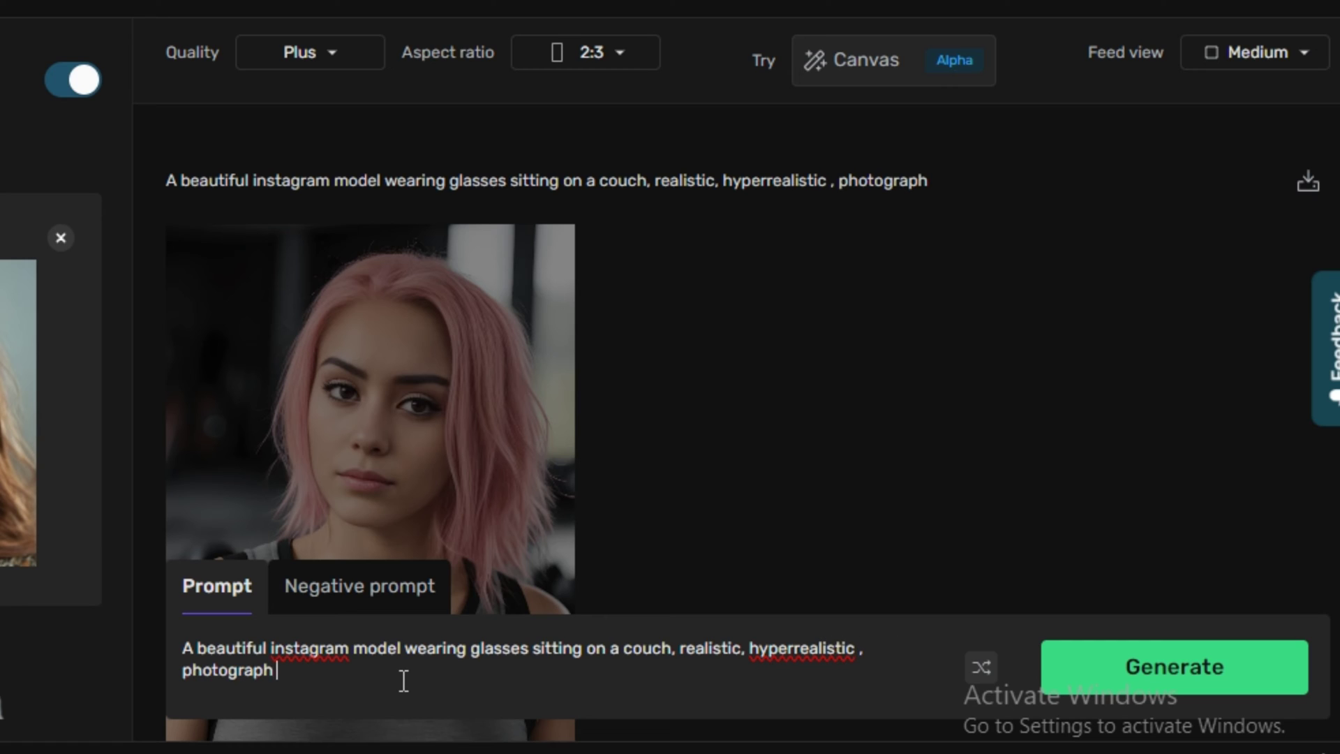
click(377, 593)
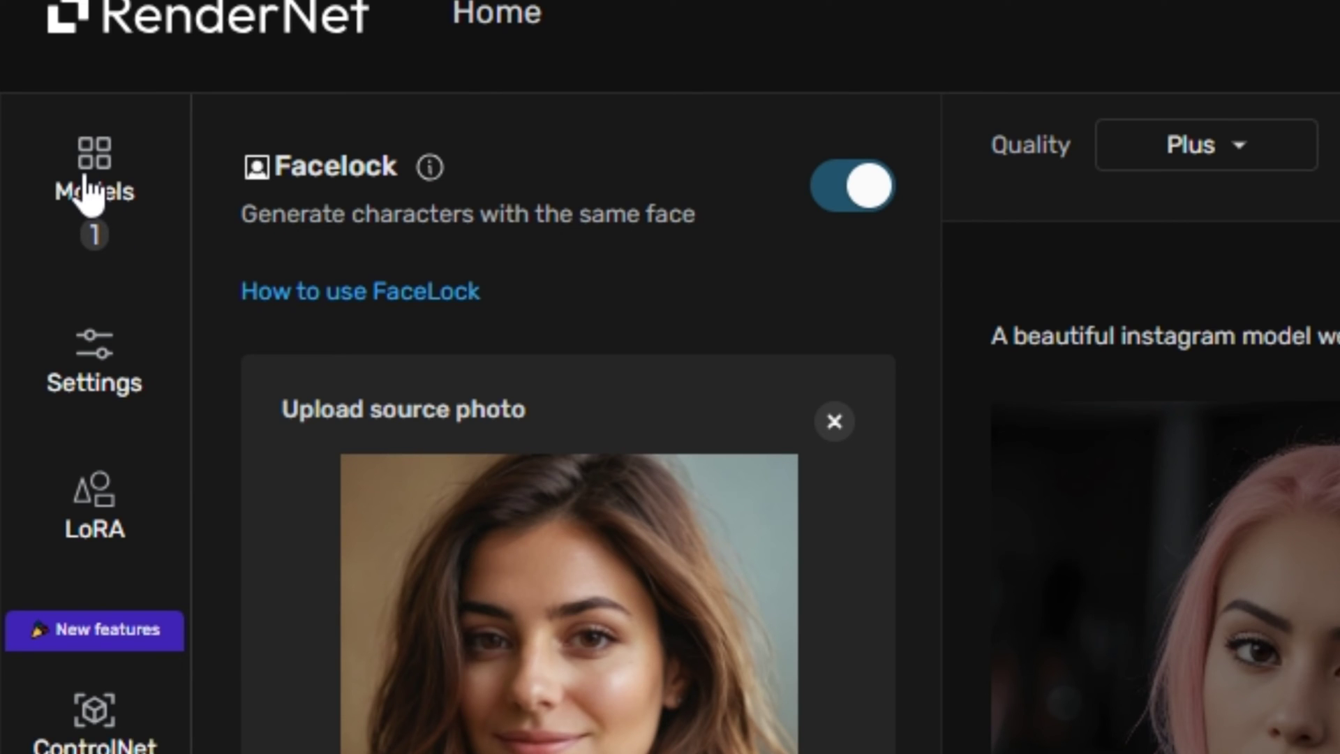
Step: Browse the model list, trying the Anime, Art, Photoreal and XL filters before settling on Photoreal
click(85, 184)
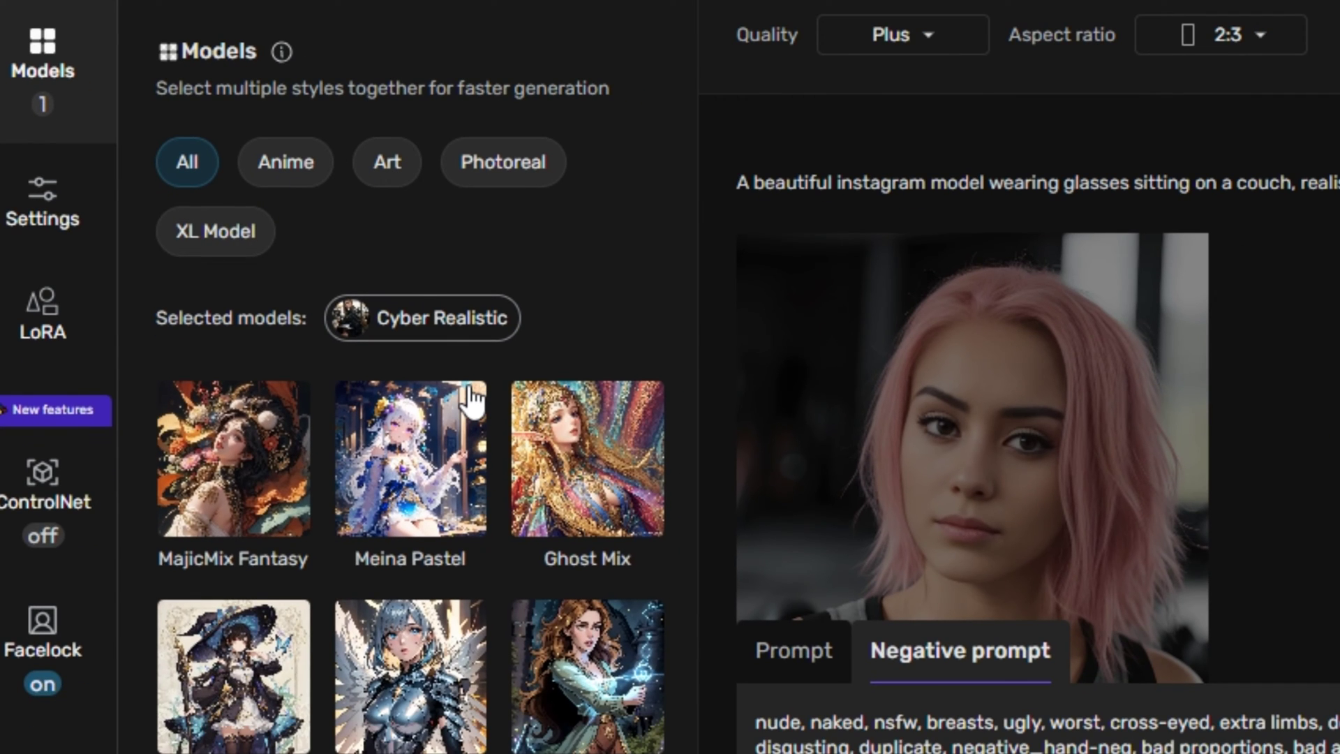
scroll(469, 405, down, 8)
scroll(468, 405, down, 18)
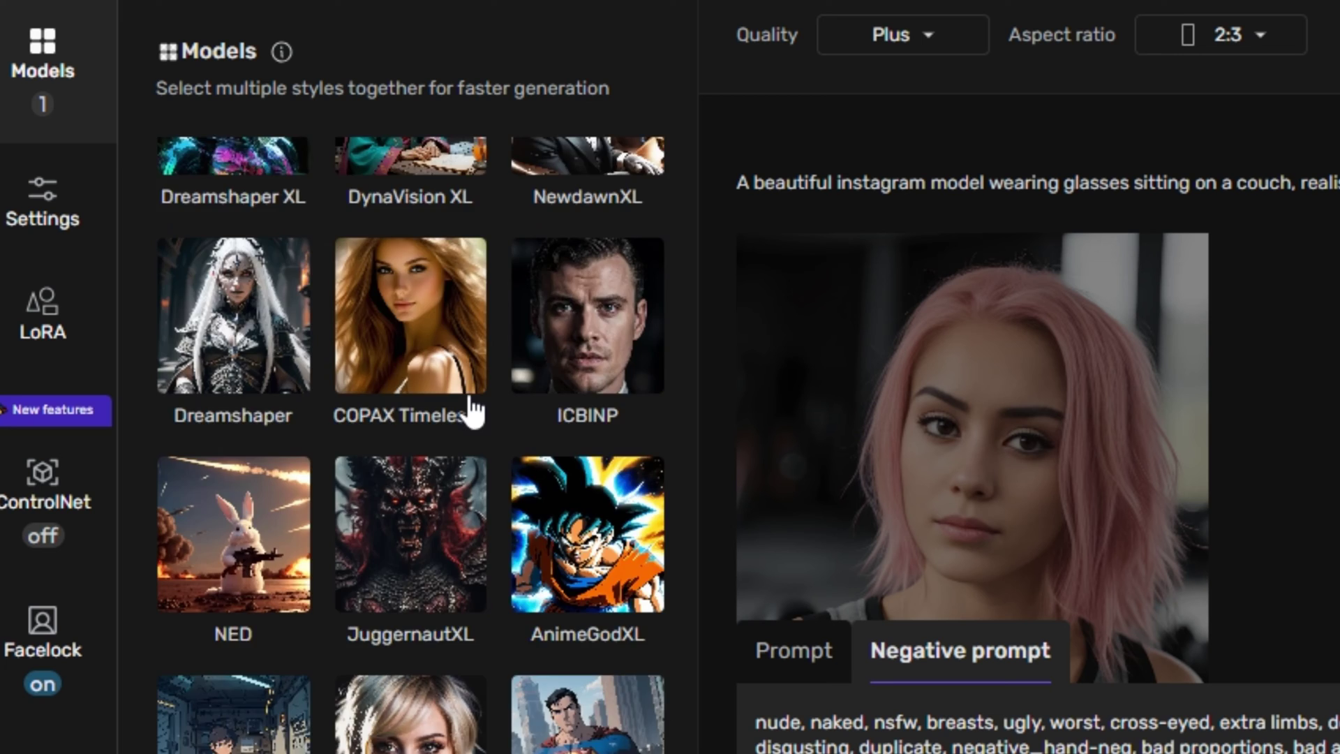
scroll(468, 401, down, 8)
scroll(467, 395, up, 20)
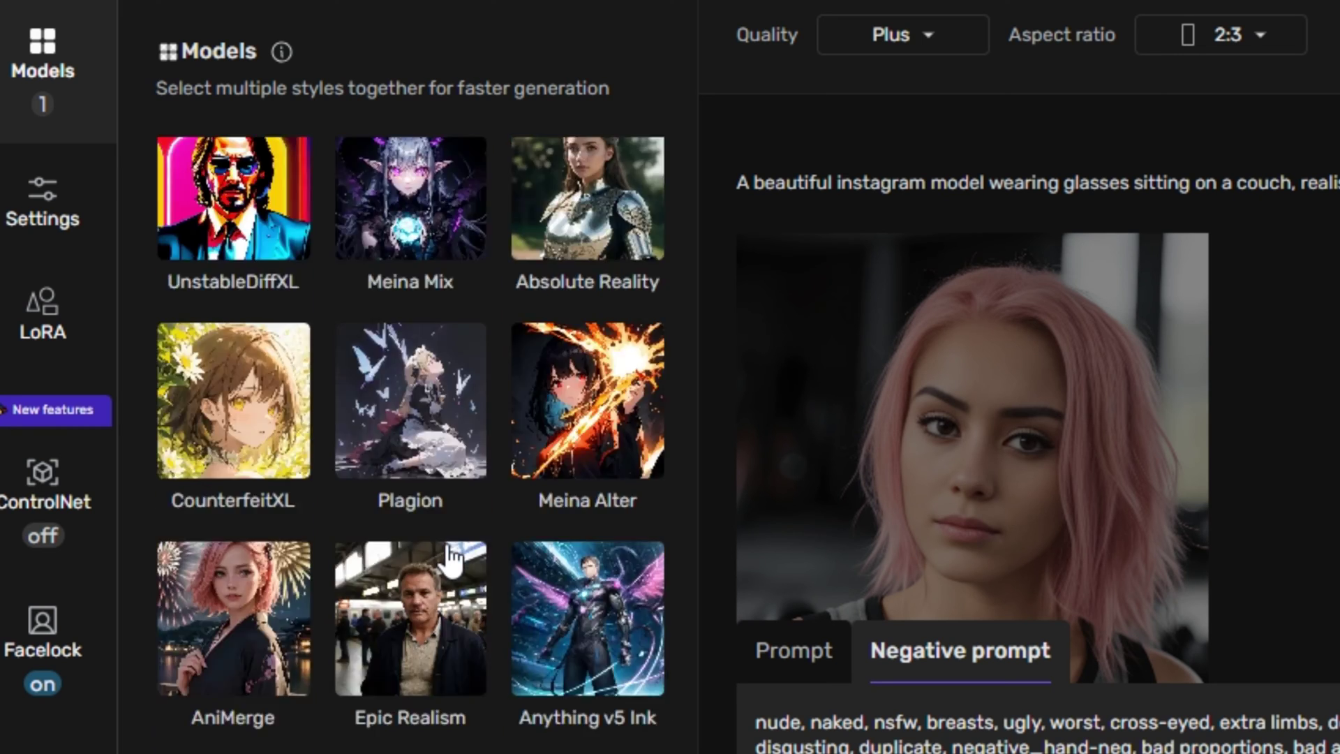
scroll(452, 556, up, 8)
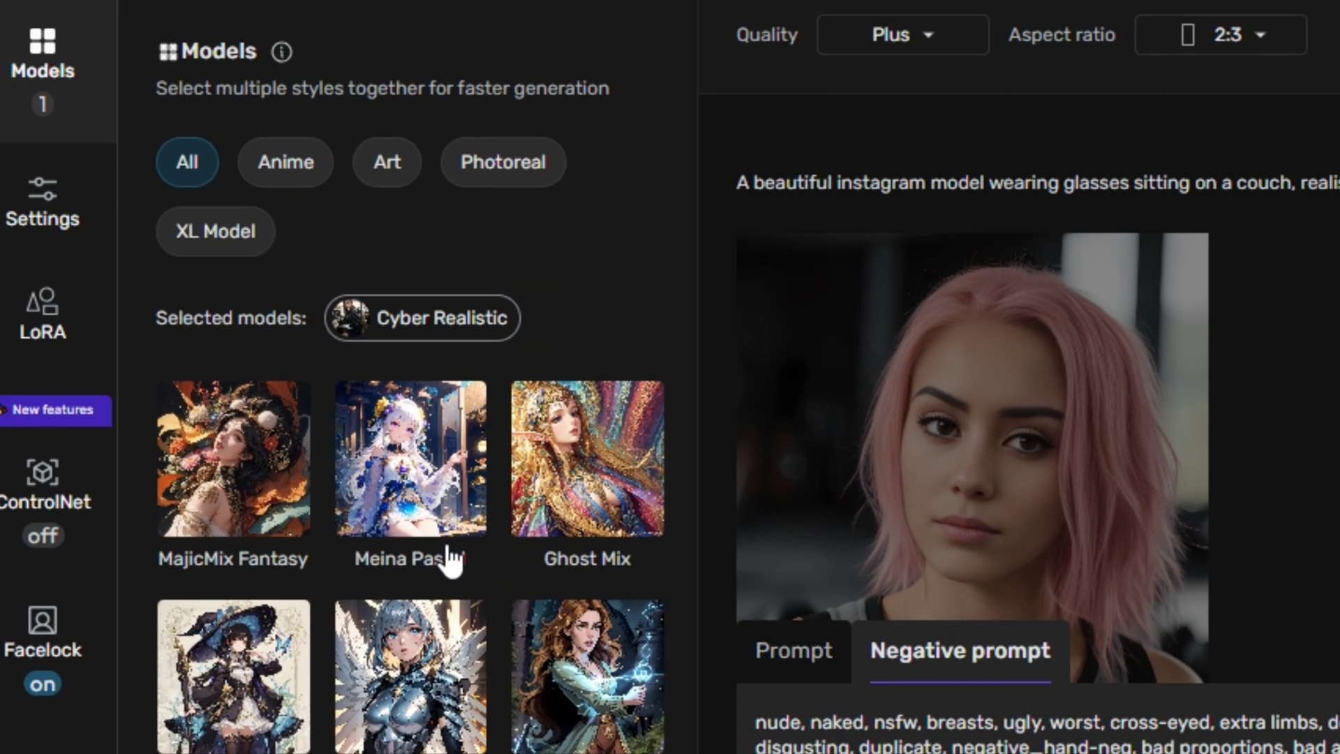
click(288, 173)
click(399, 171)
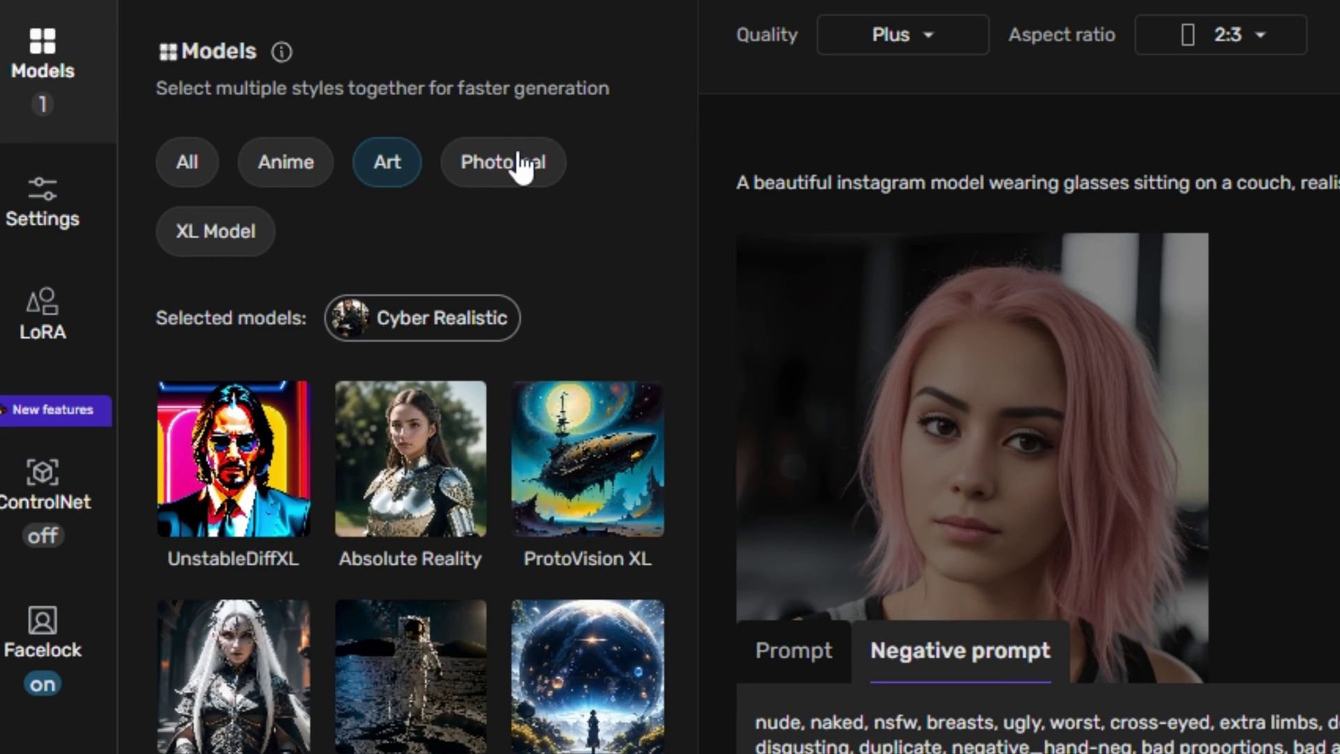
click(517, 166)
click(233, 236)
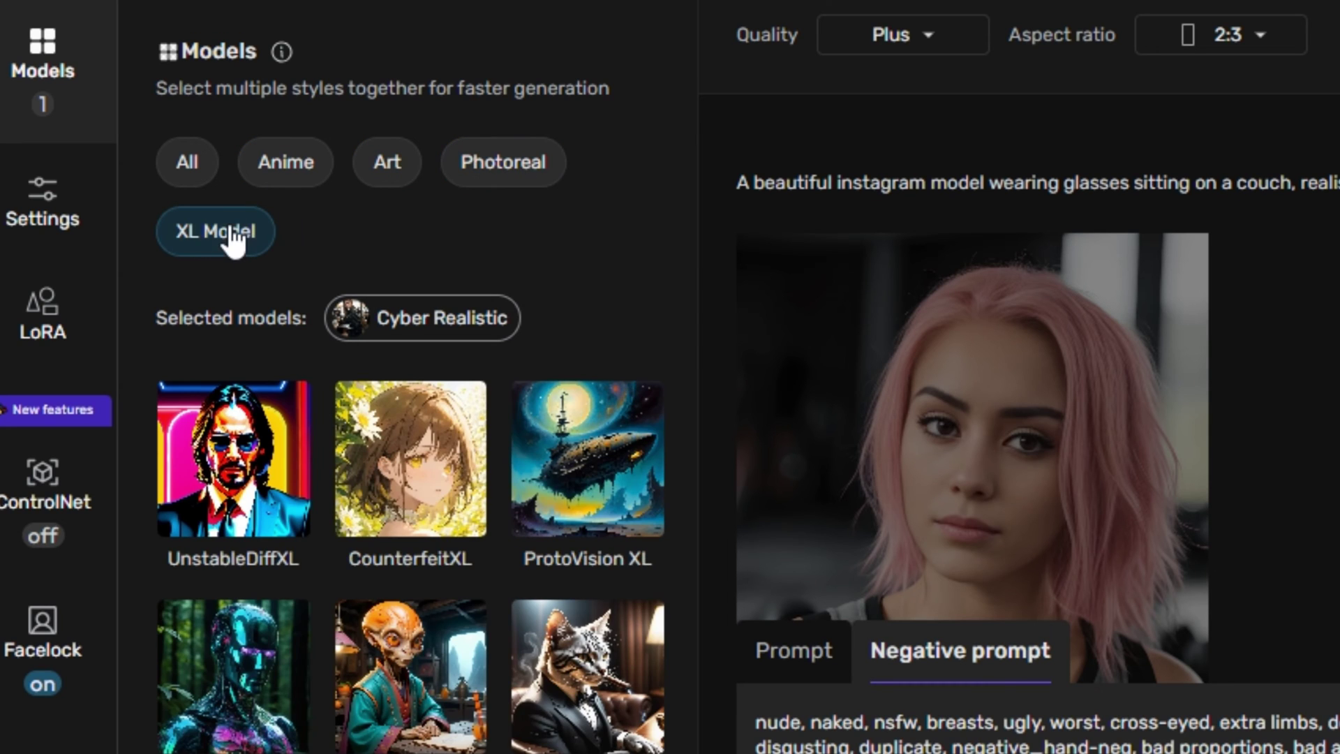
click(504, 167)
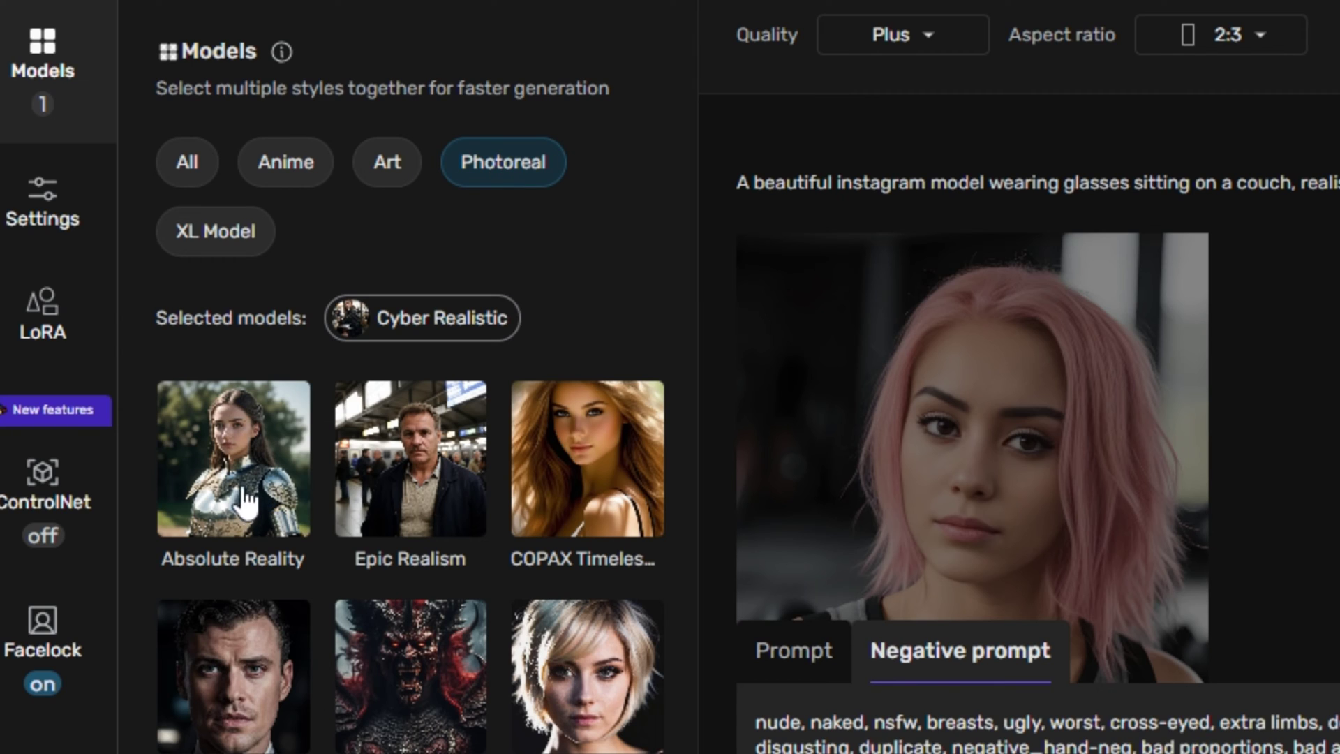
Step: Select the NextPhoto photoreal model and bring up the generation settings
scroll(405, 523, down, 1)
scroll(405, 521, down, 1)
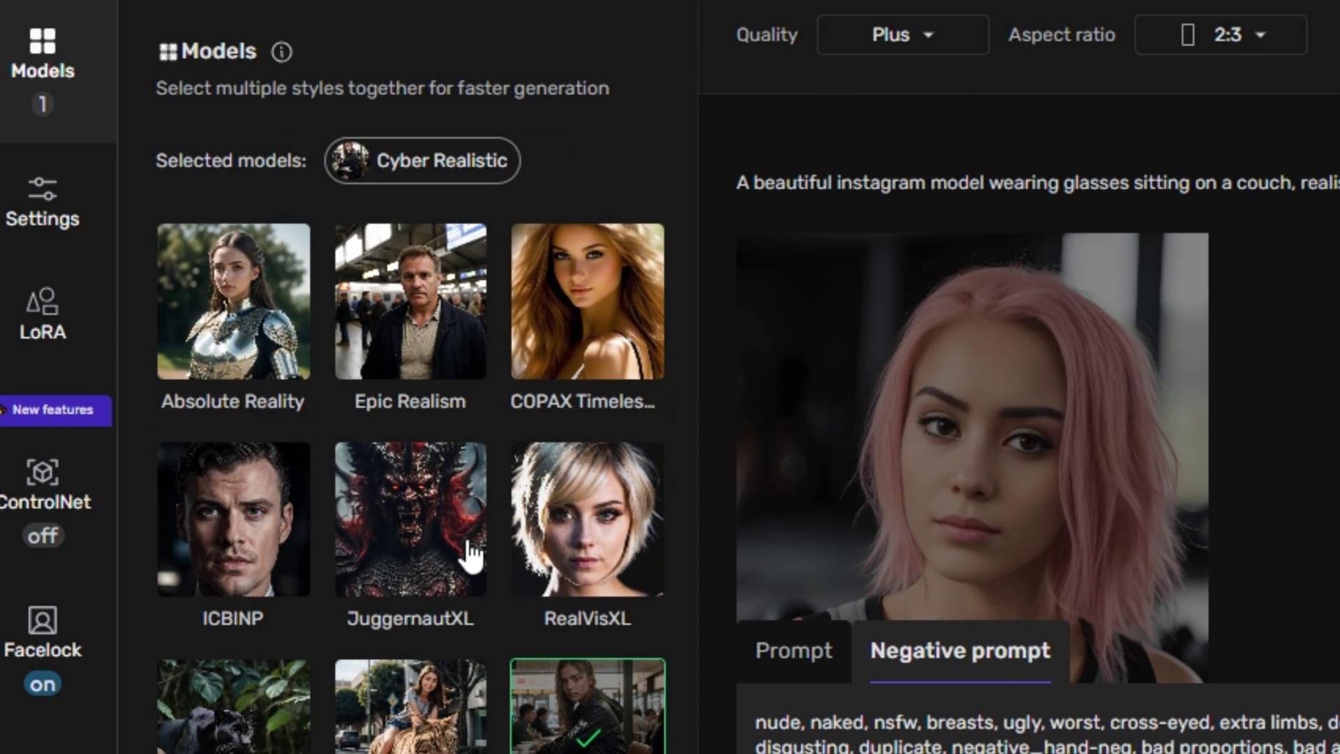
scroll(444, 545, down, 2)
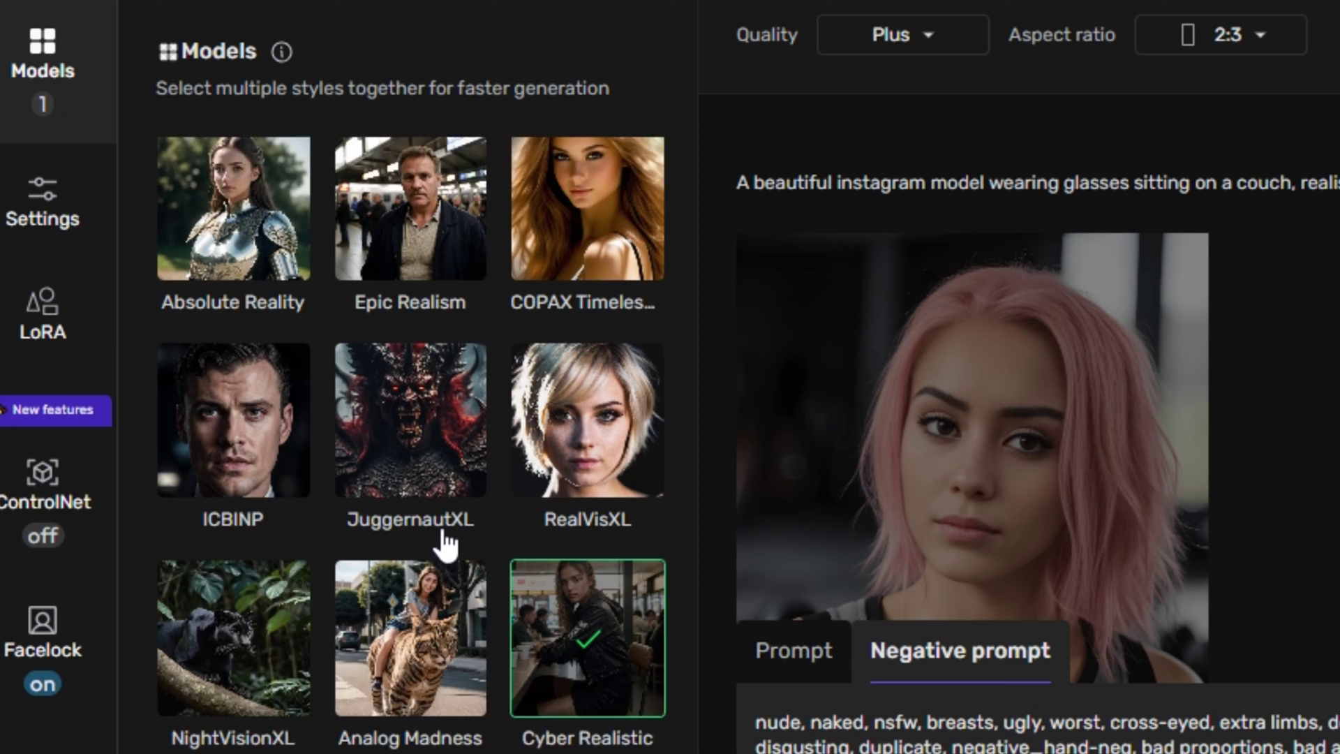
scroll(419, 558, down, 1)
scroll(218, 698, down, 1)
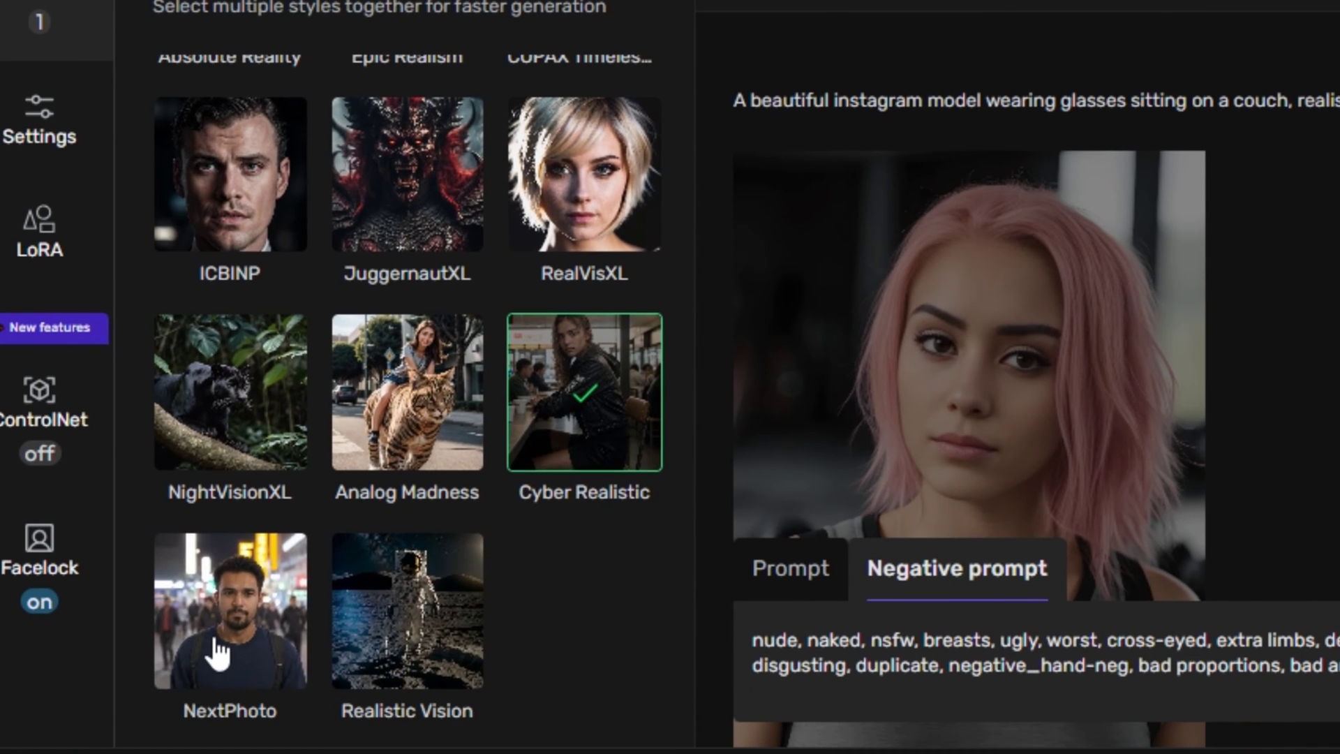
click(218, 653)
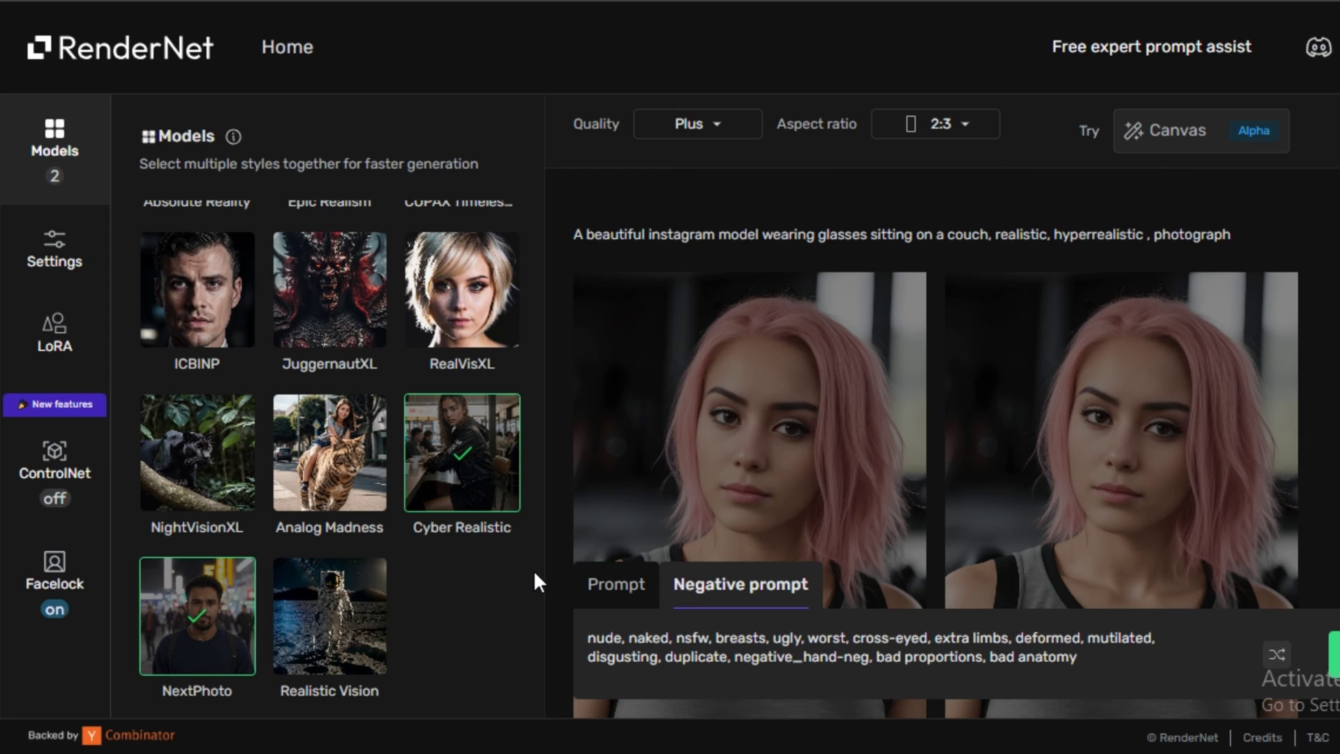
click(41, 253)
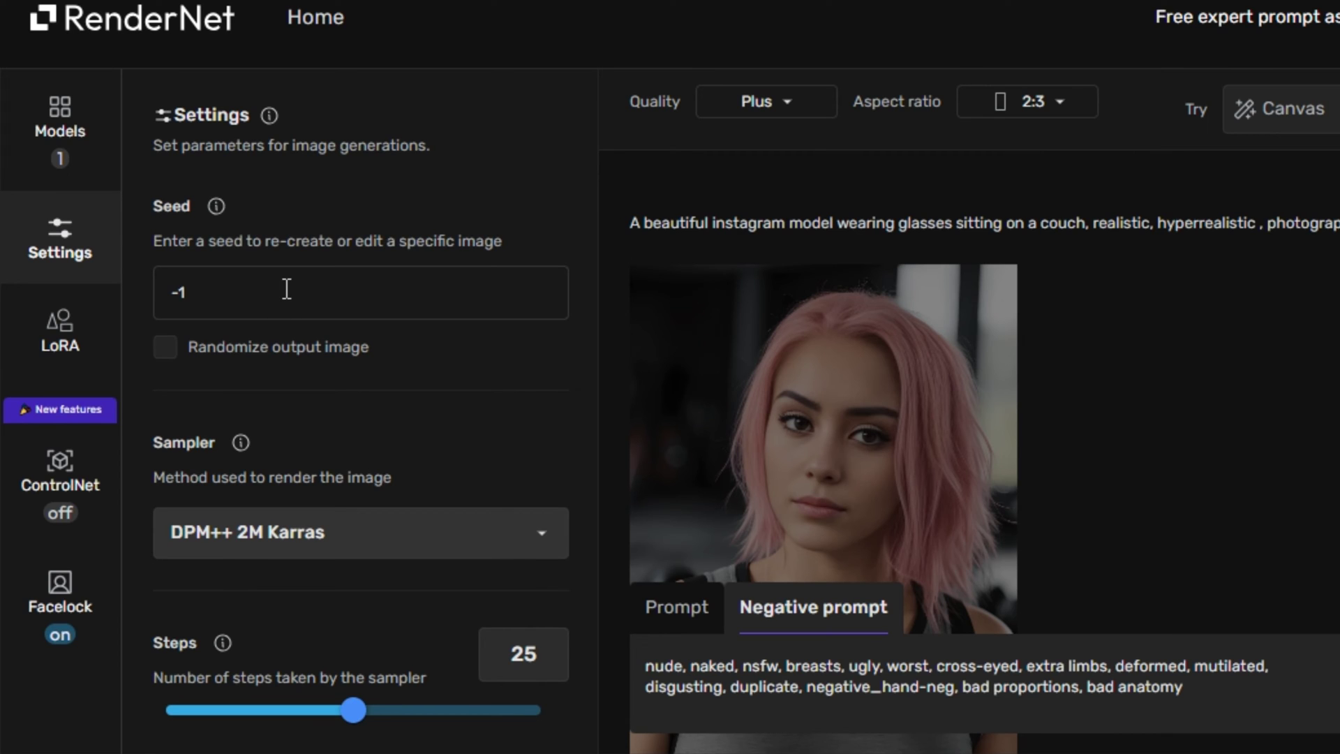
Step: Keep the DPM++ 2M Karras sampler, raise sampling steps from 25 to about 30, and set batch size 4
scroll(284, 294, down, 2)
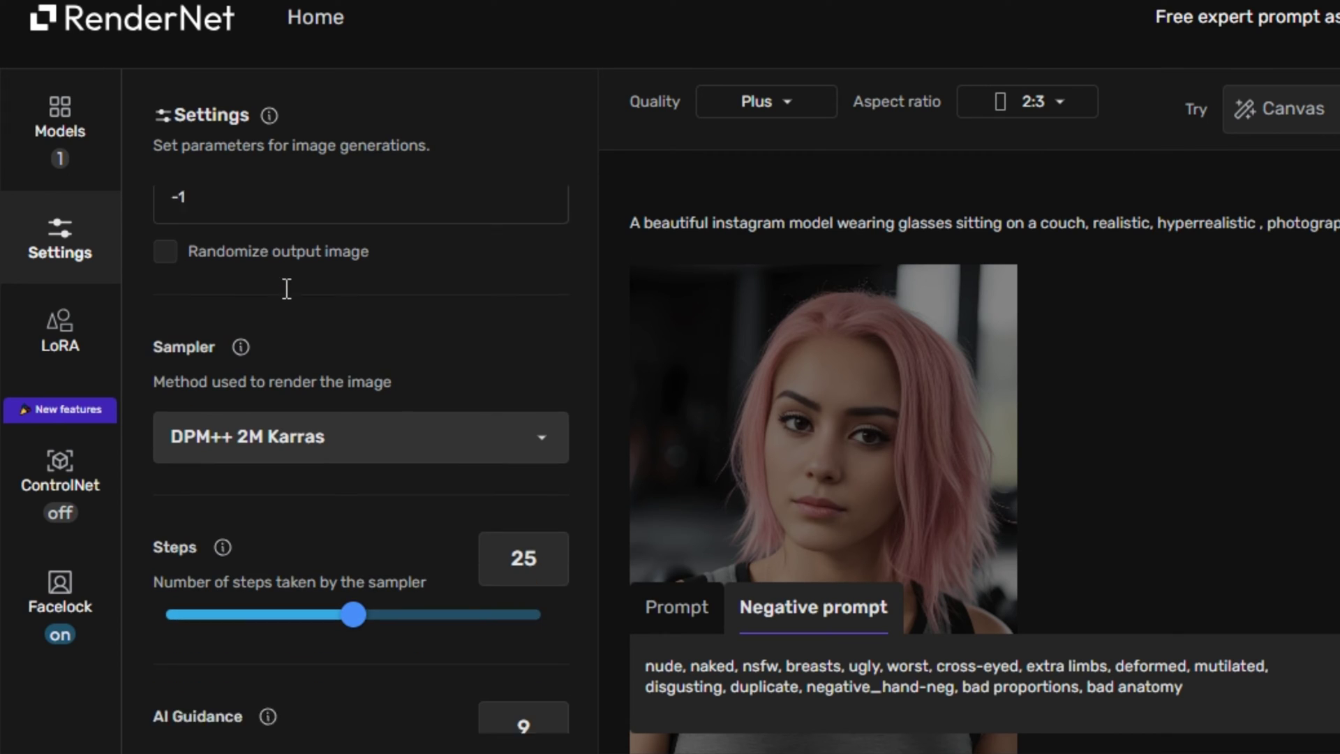
click(432, 419)
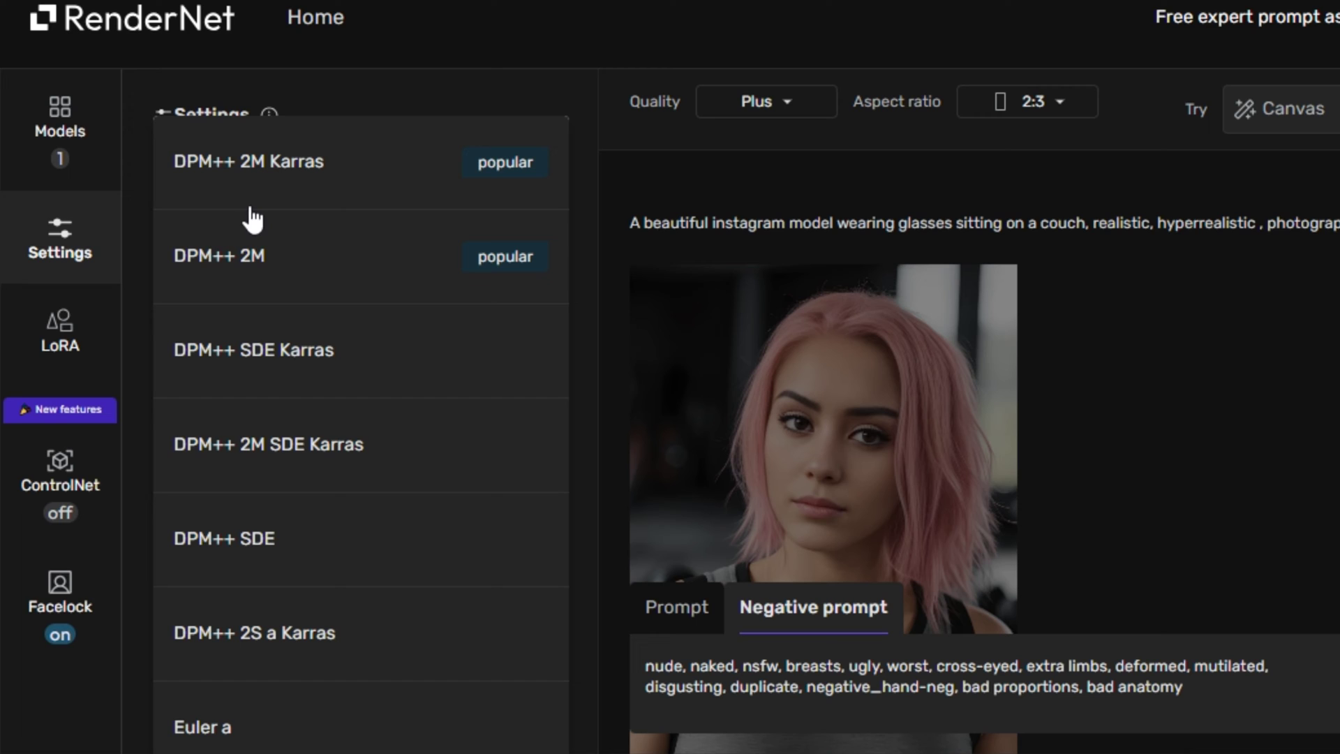
click(270, 173)
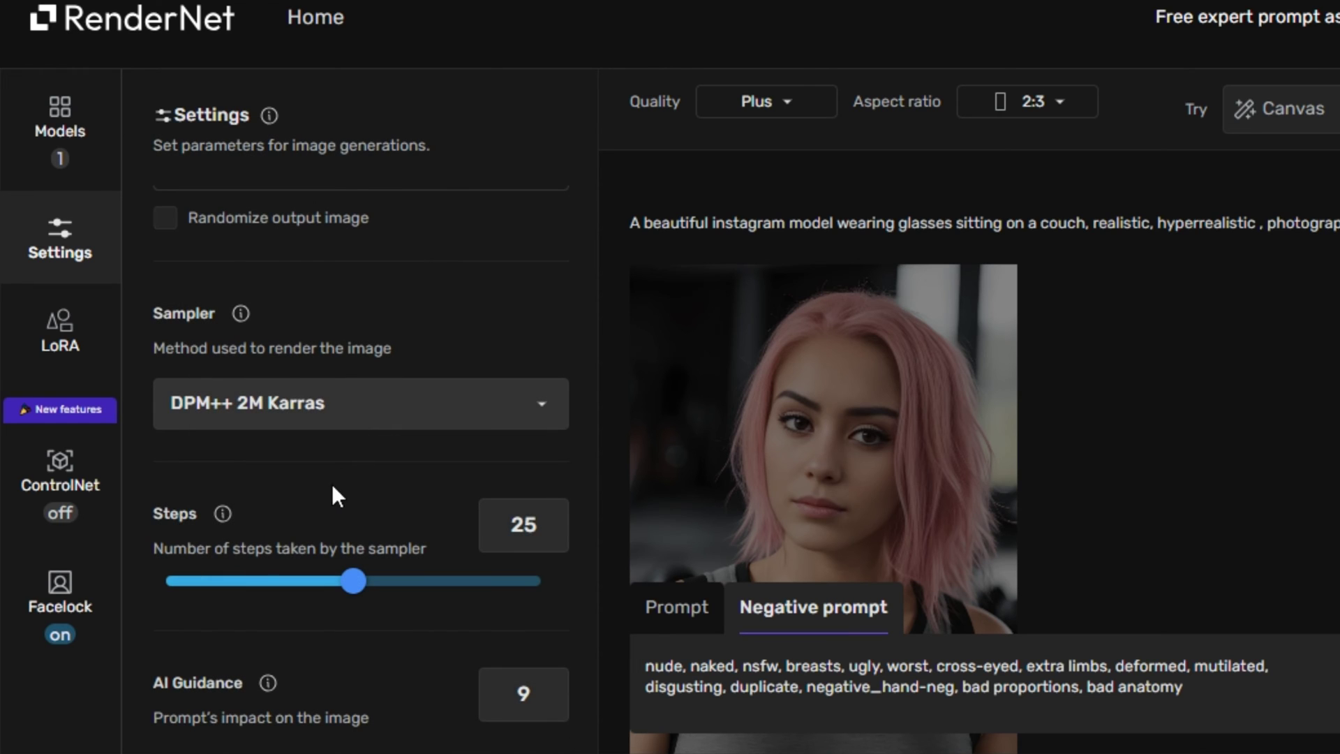
scroll(377, 457, down, 2)
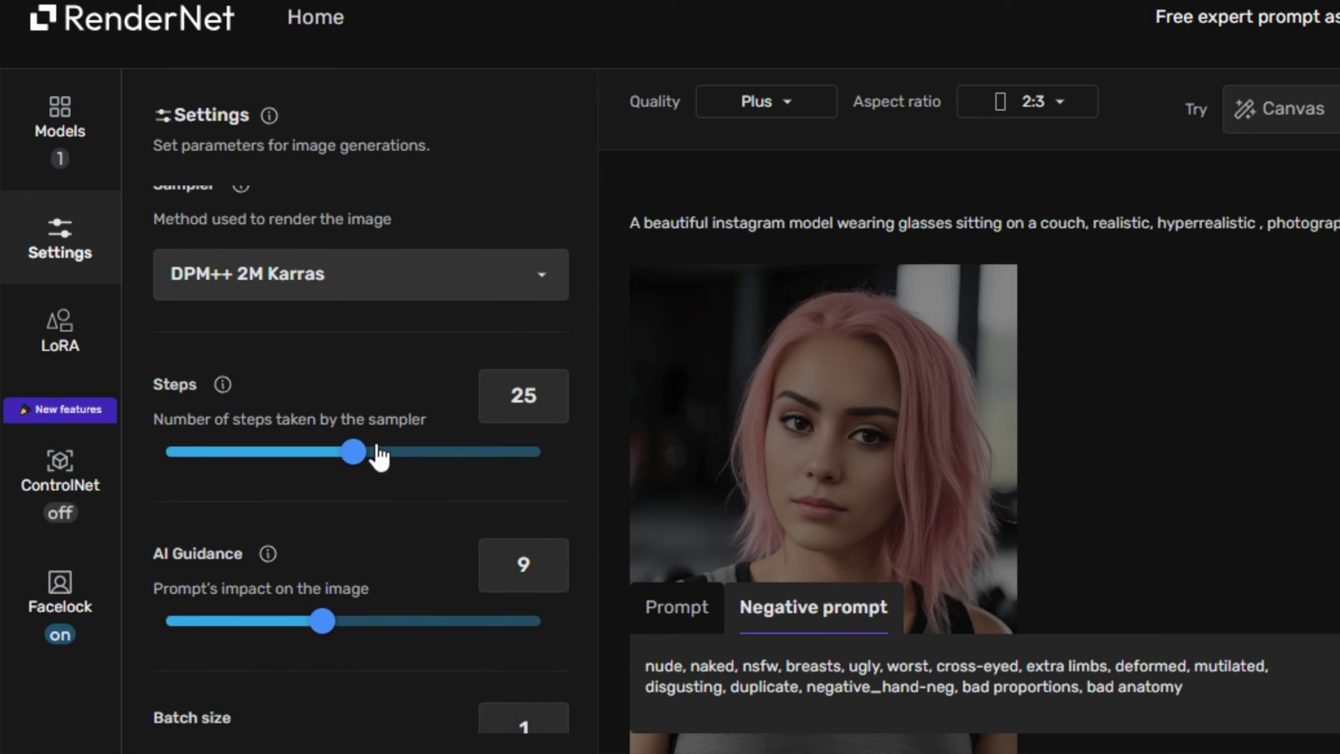
mouse_move(404, 452)
mouse_down()
mouse_move(439, 454)
mouse_move(416, 452)
mouse_up()
scroll(392, 389, down, 3)
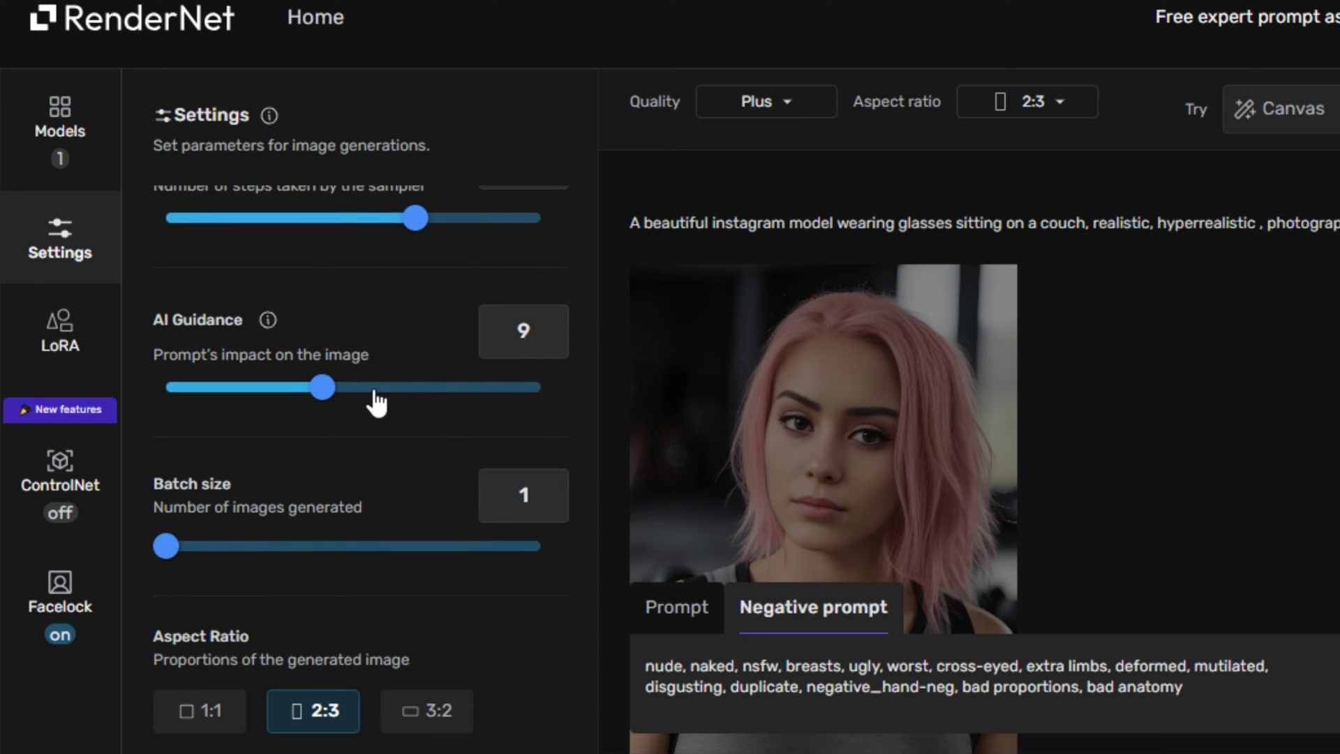
drag(212, 548, 316, 557)
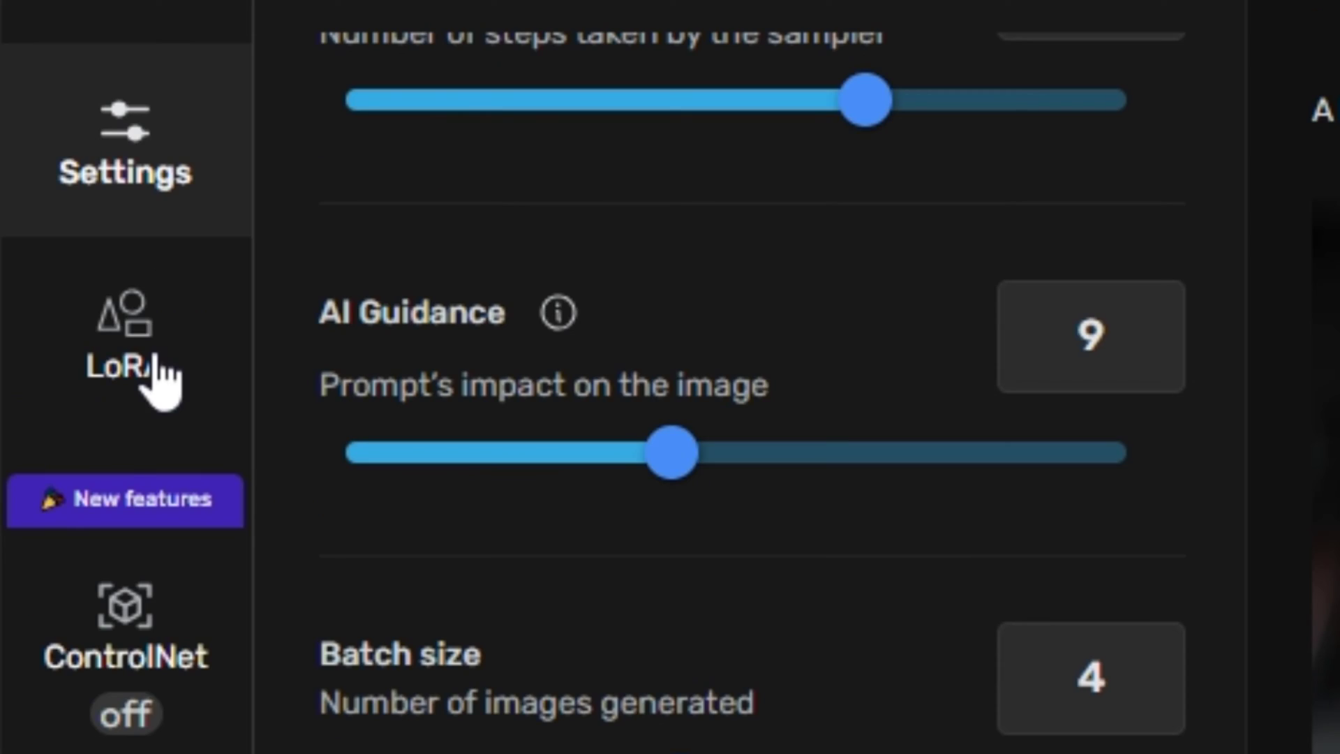
Step: Add the GoodHands-vanilla LoRA at 0.8 to the prompt and set quality to Ultra (1280 px)
click(154, 359)
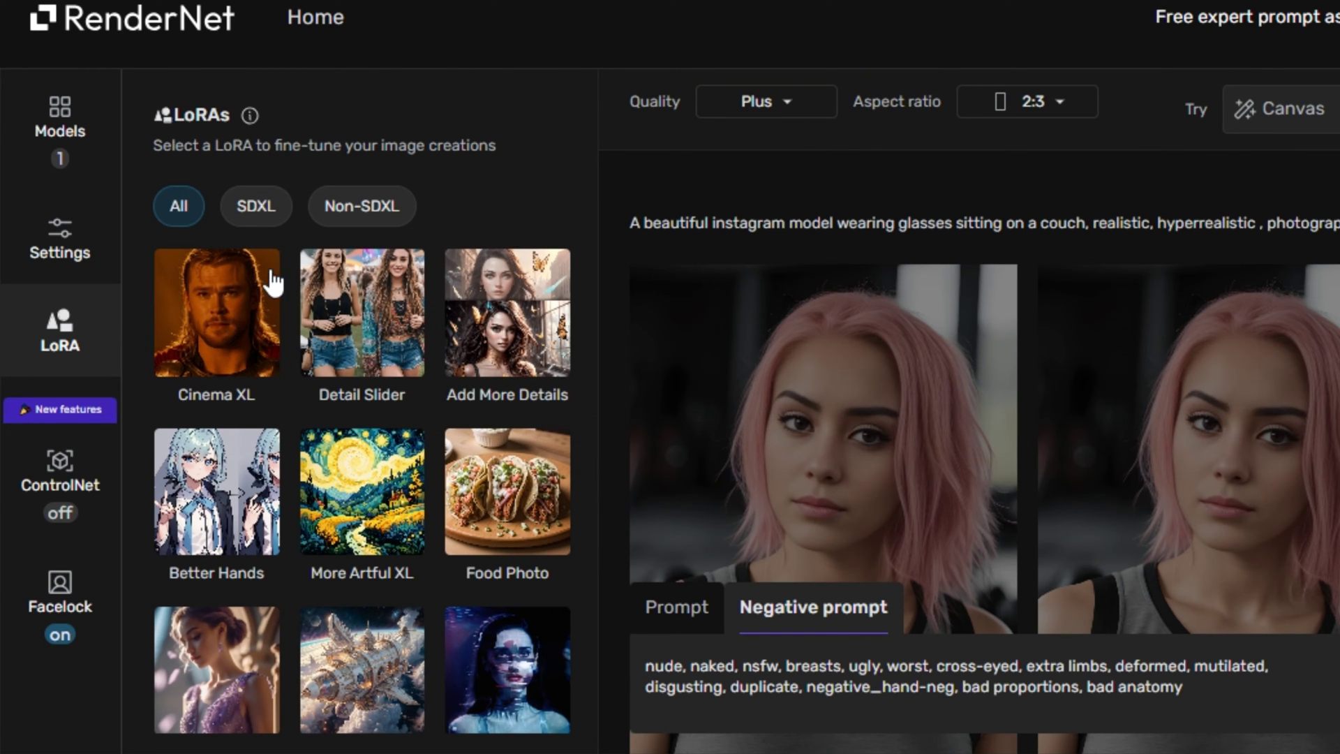
scroll(333, 464, down, 8)
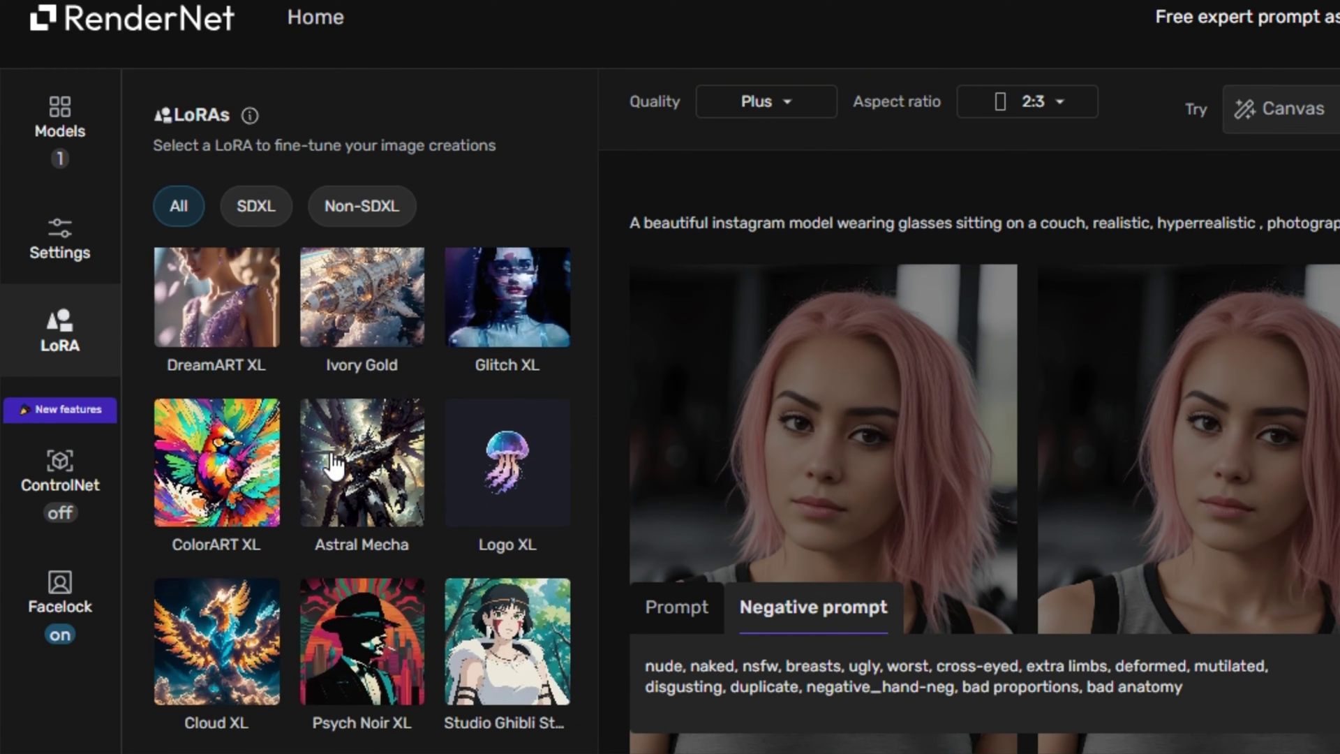
scroll(333, 464, up, 5)
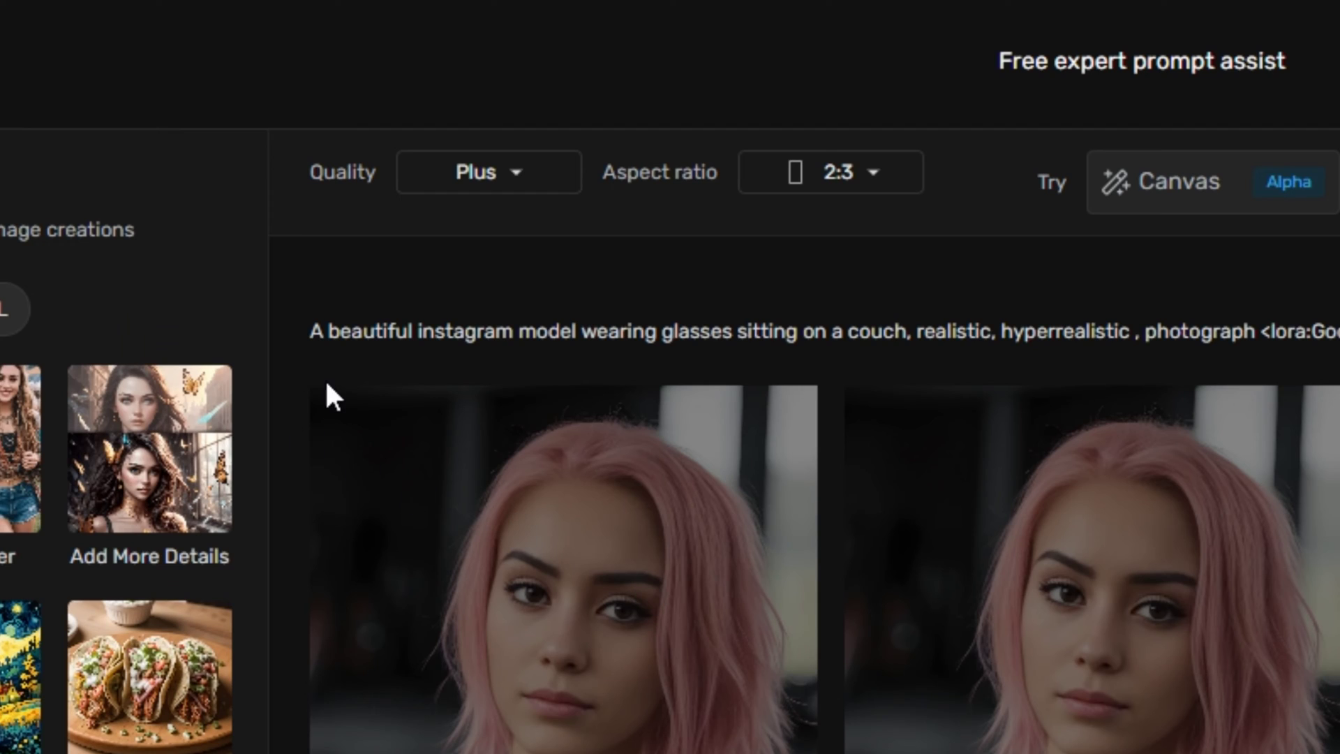
click(526, 191)
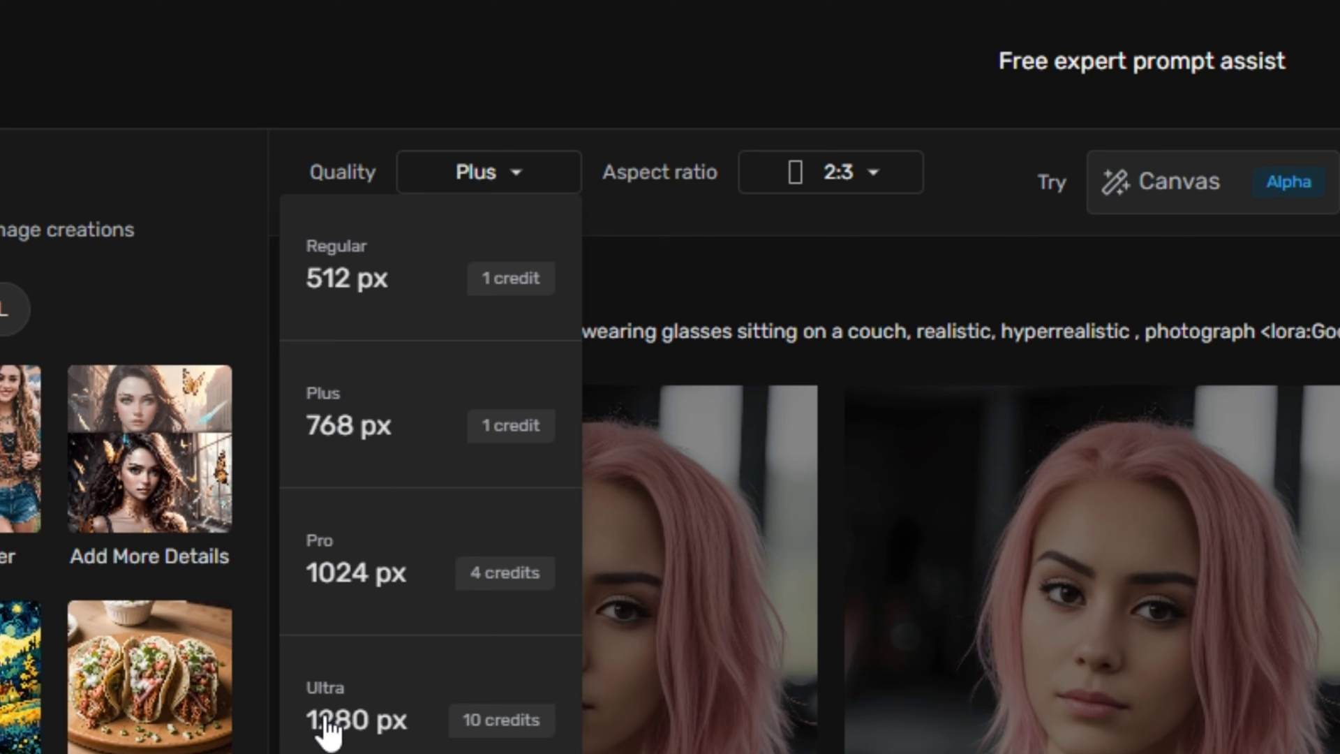
click(409, 729)
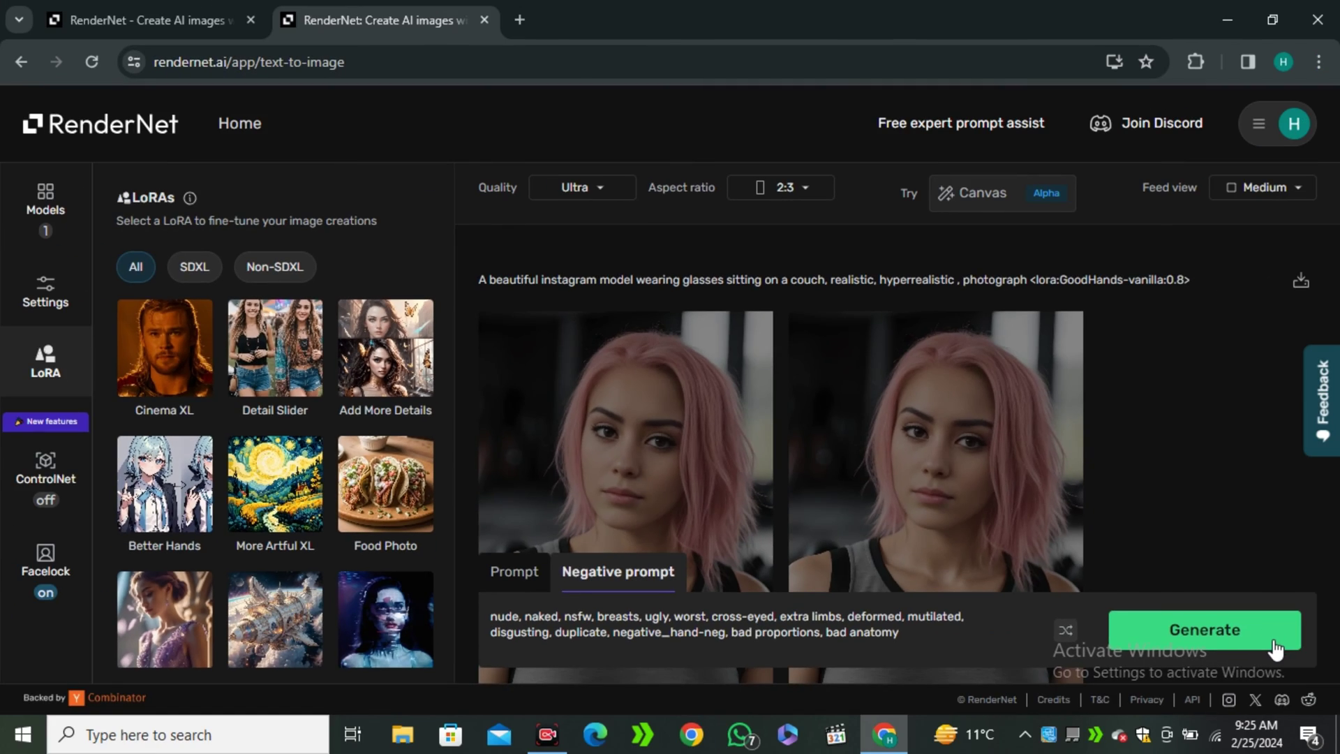
Step: Generate four couch images and view each up close: green, white, denim and red sweater versions
click(1271, 642)
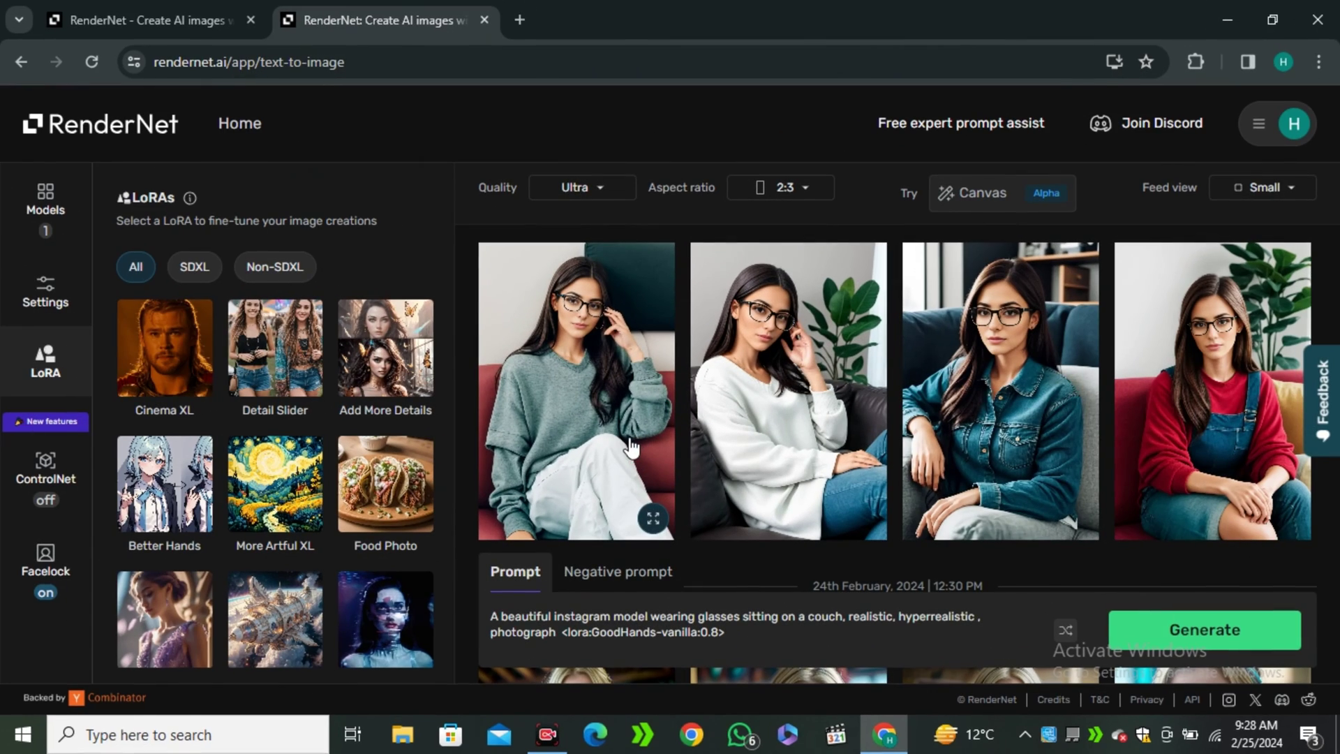
click(538, 405)
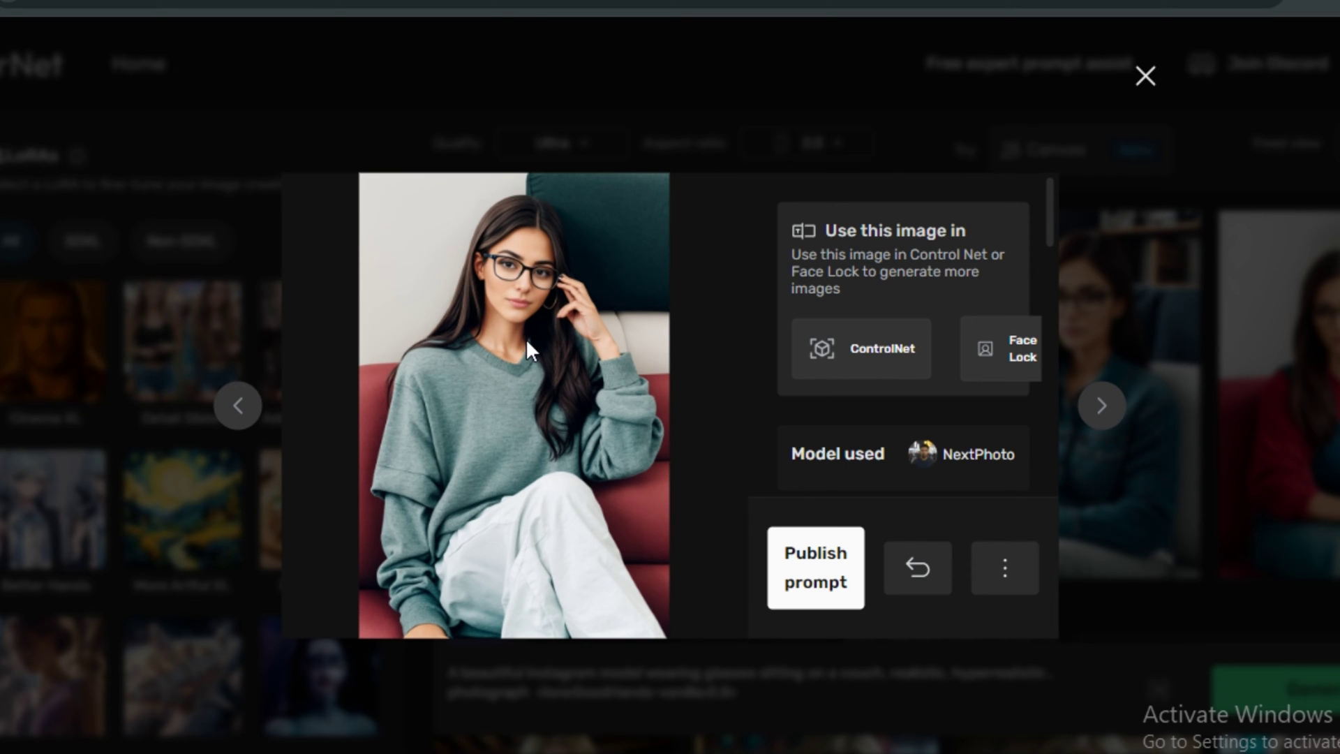
click(1101, 405)
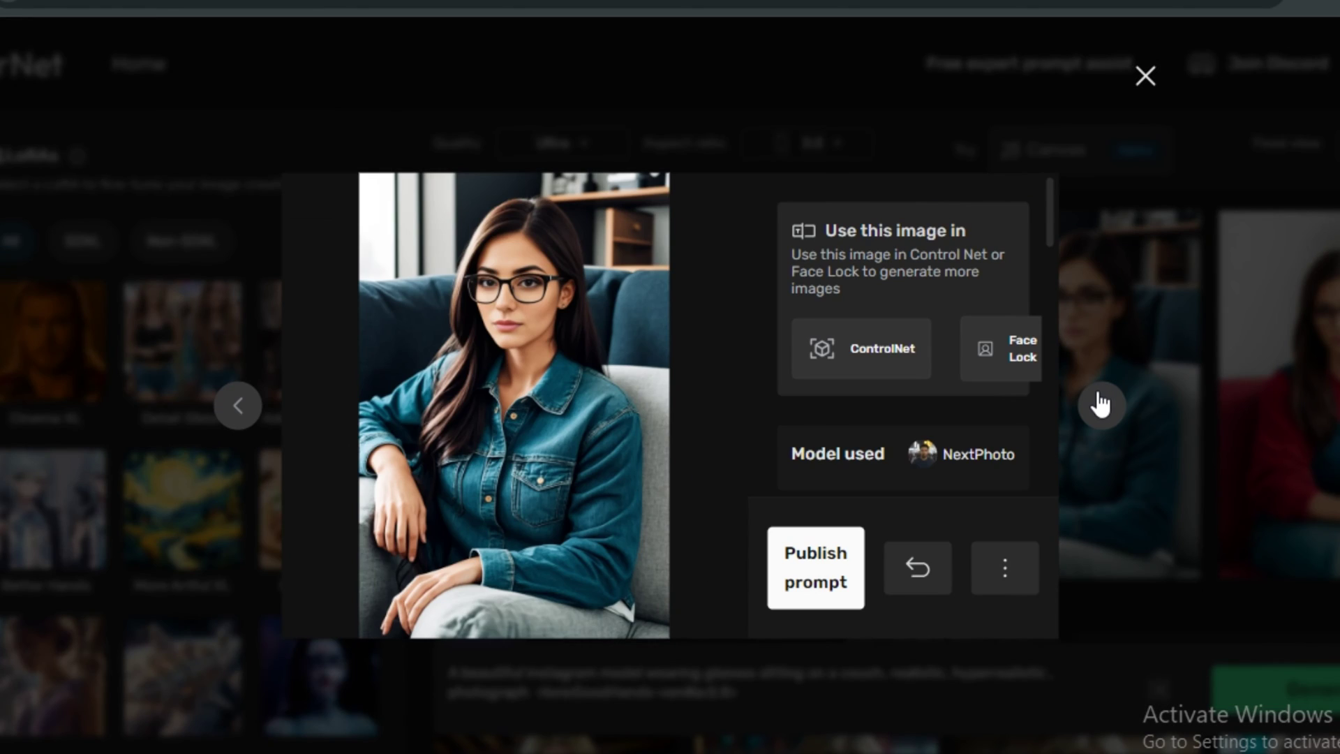
click(1100, 405)
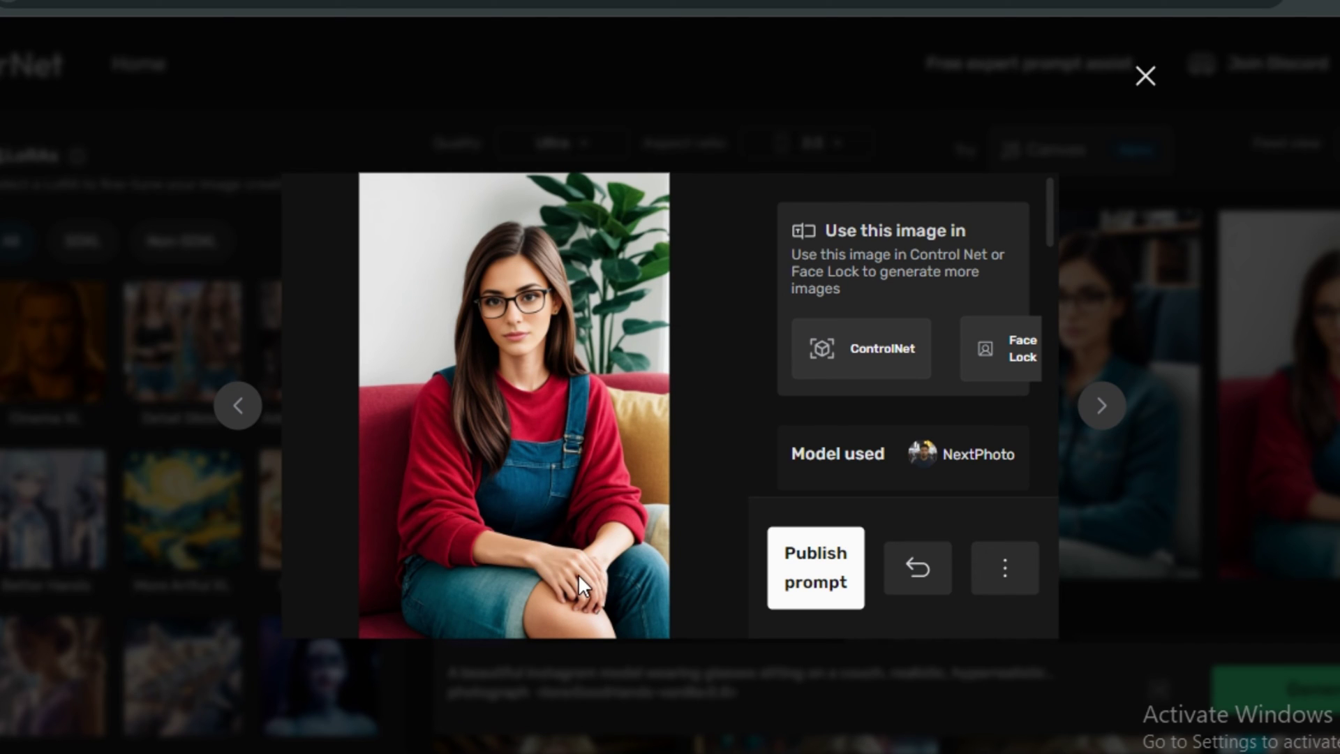
click(243, 417)
click(244, 419)
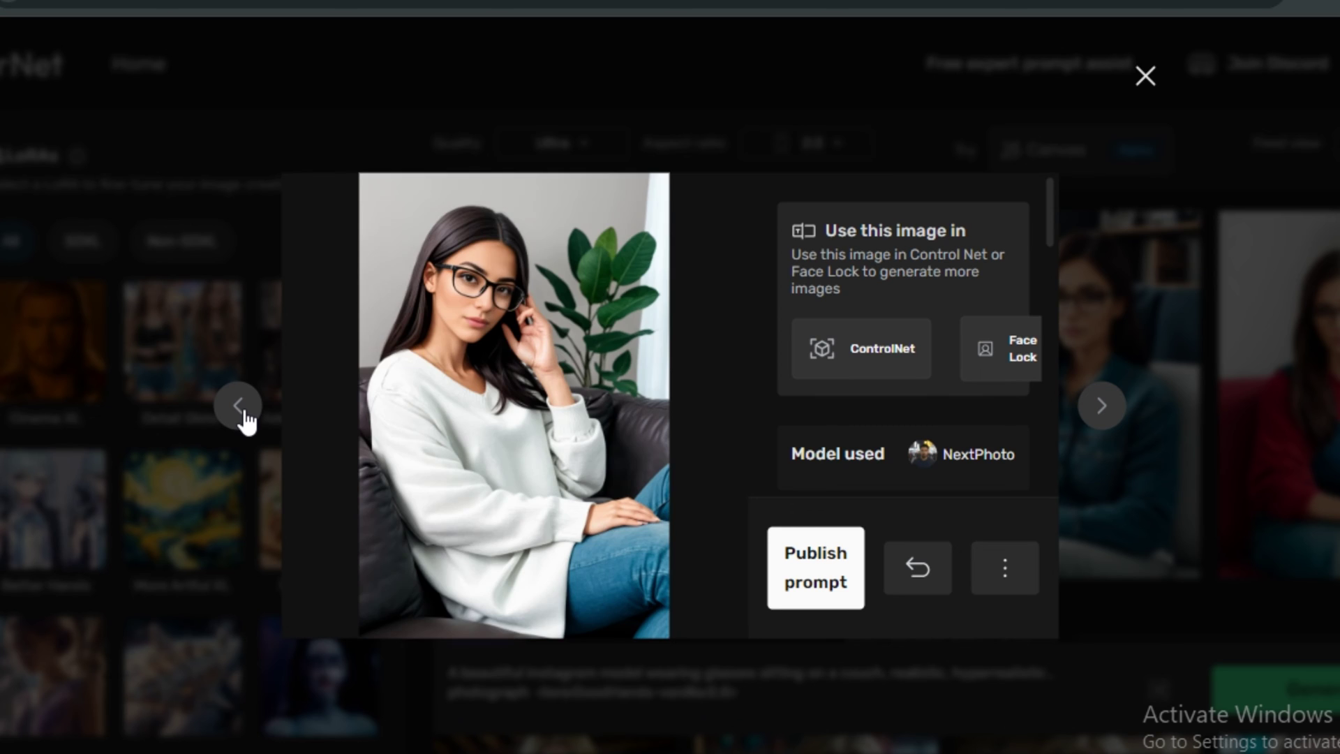
click(244, 418)
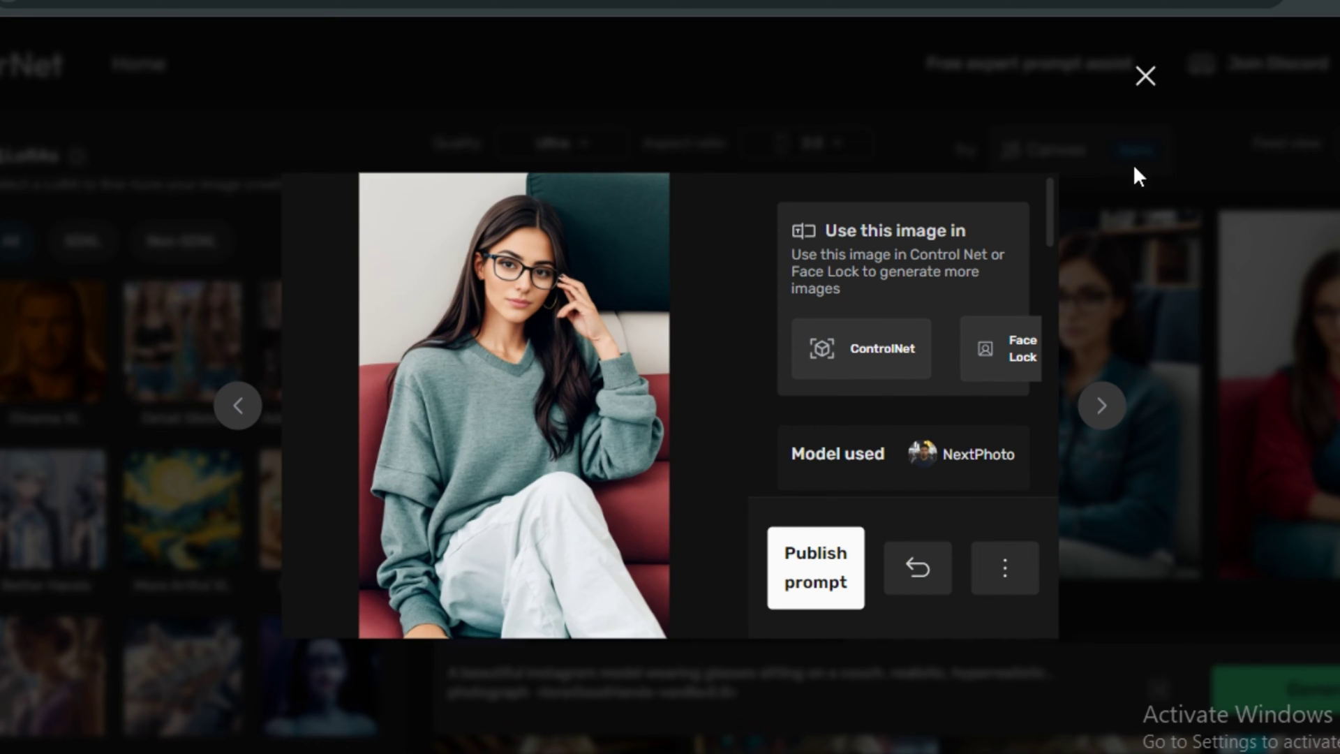
click(1123, 115)
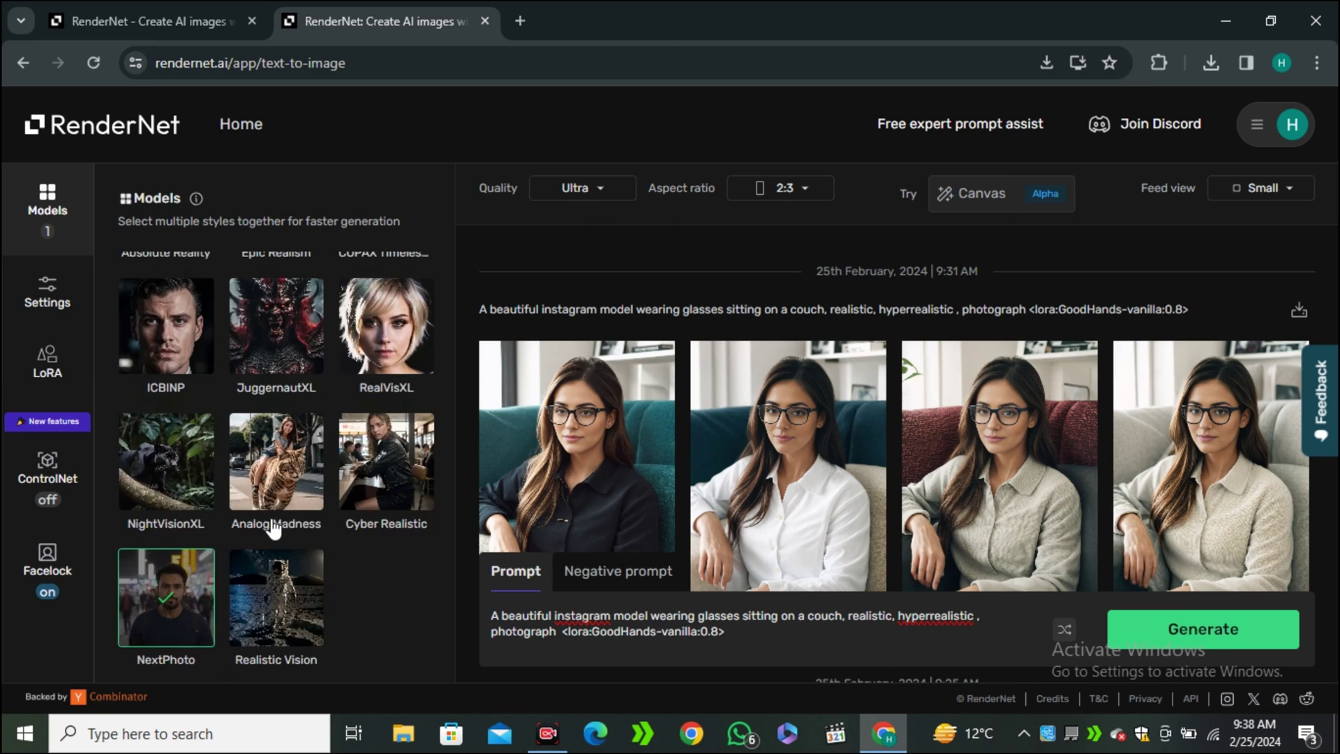
Step: Add the Epic Realism model to the selected models
scroll(274, 528, up, 3)
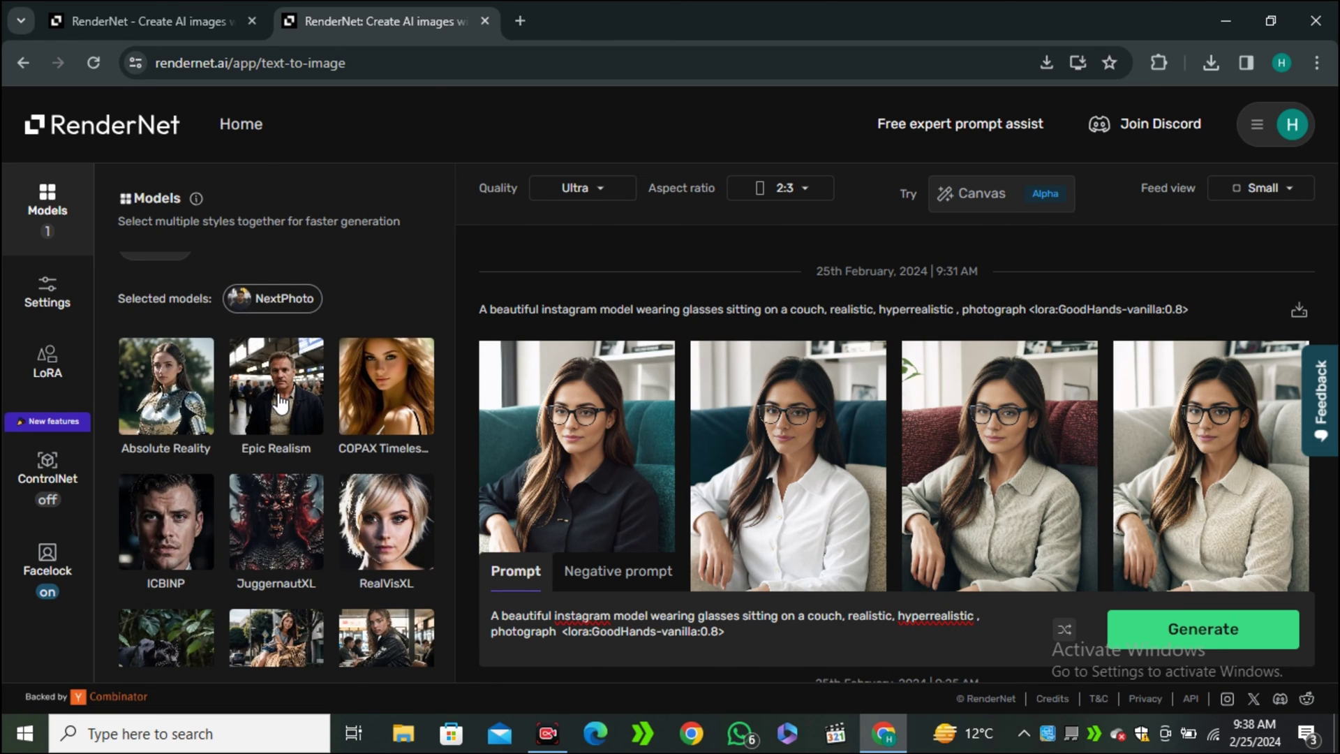
click(279, 391)
scroll(241, 490, down, 1)
scroll(240, 491, down, 3)
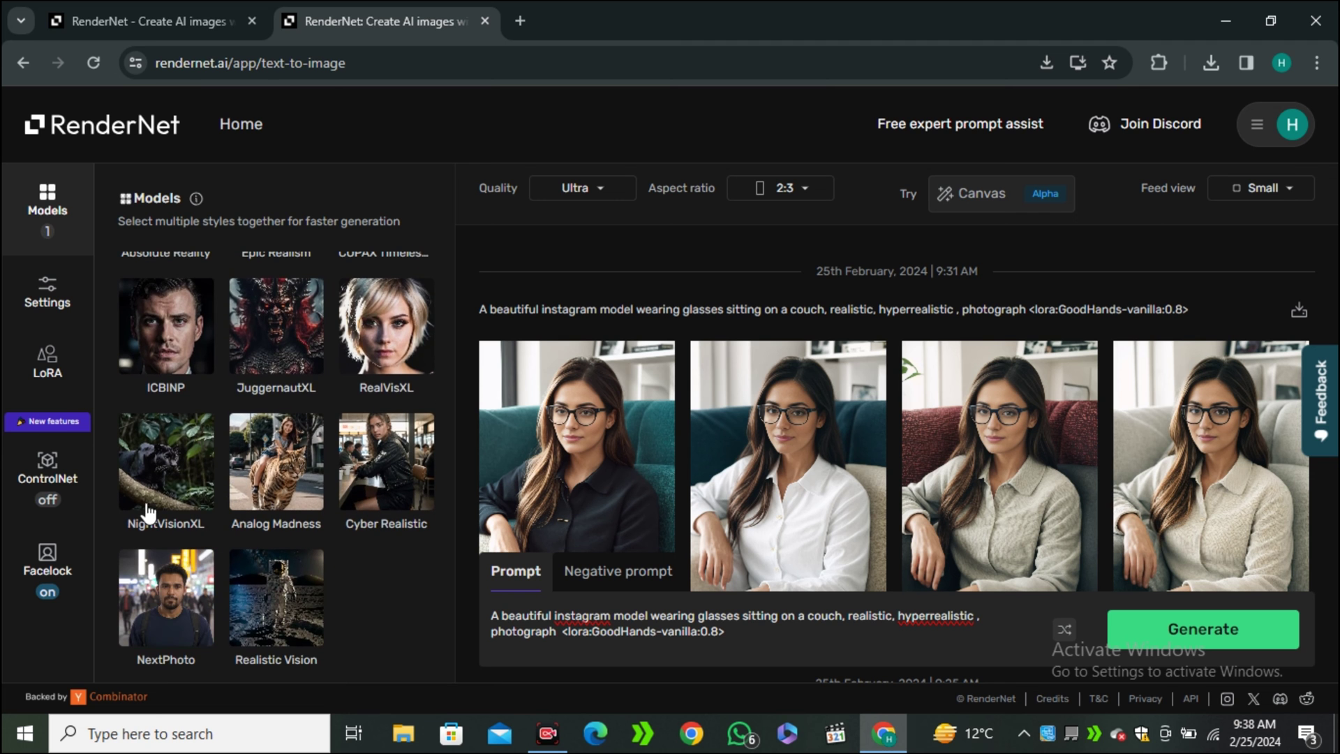
Step: Turn on ControlNet with pexels-andrea-piacquadio-712513, the woman holding coffee, as the control image
click(61, 480)
click(310, 418)
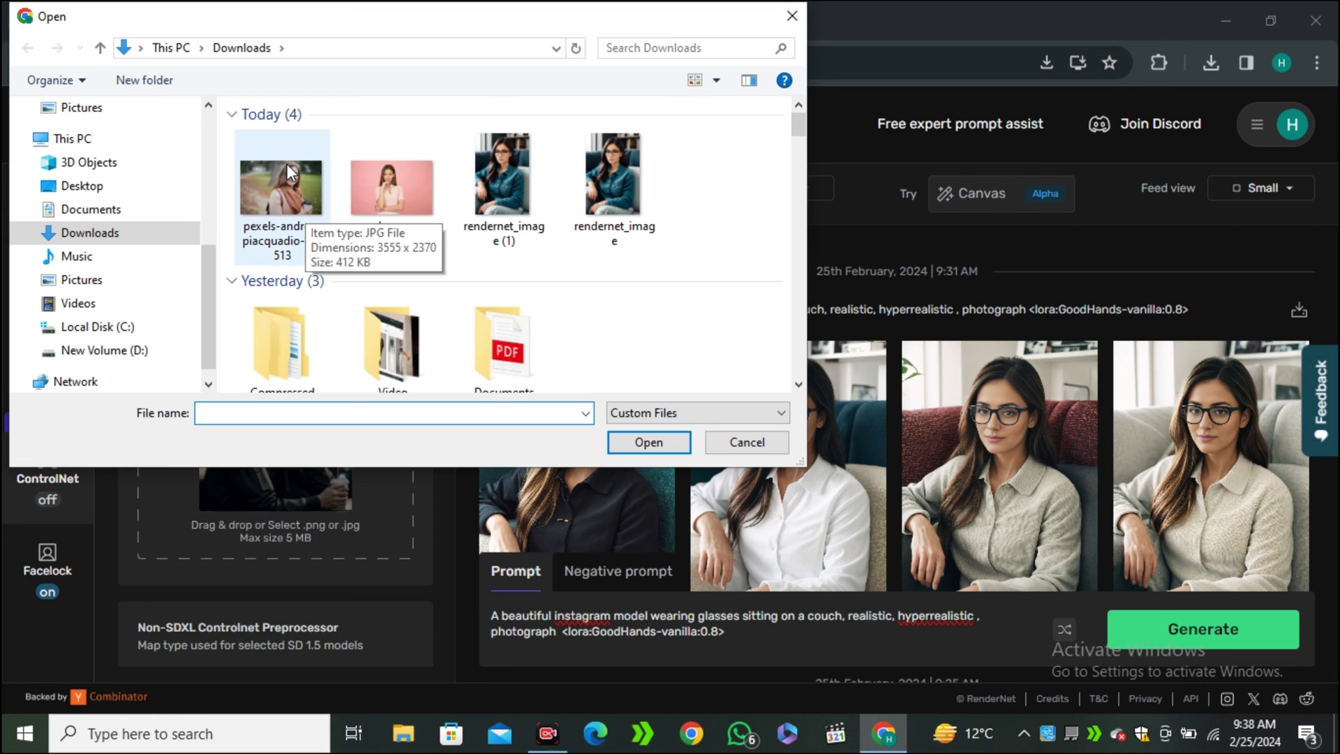
click(300, 209)
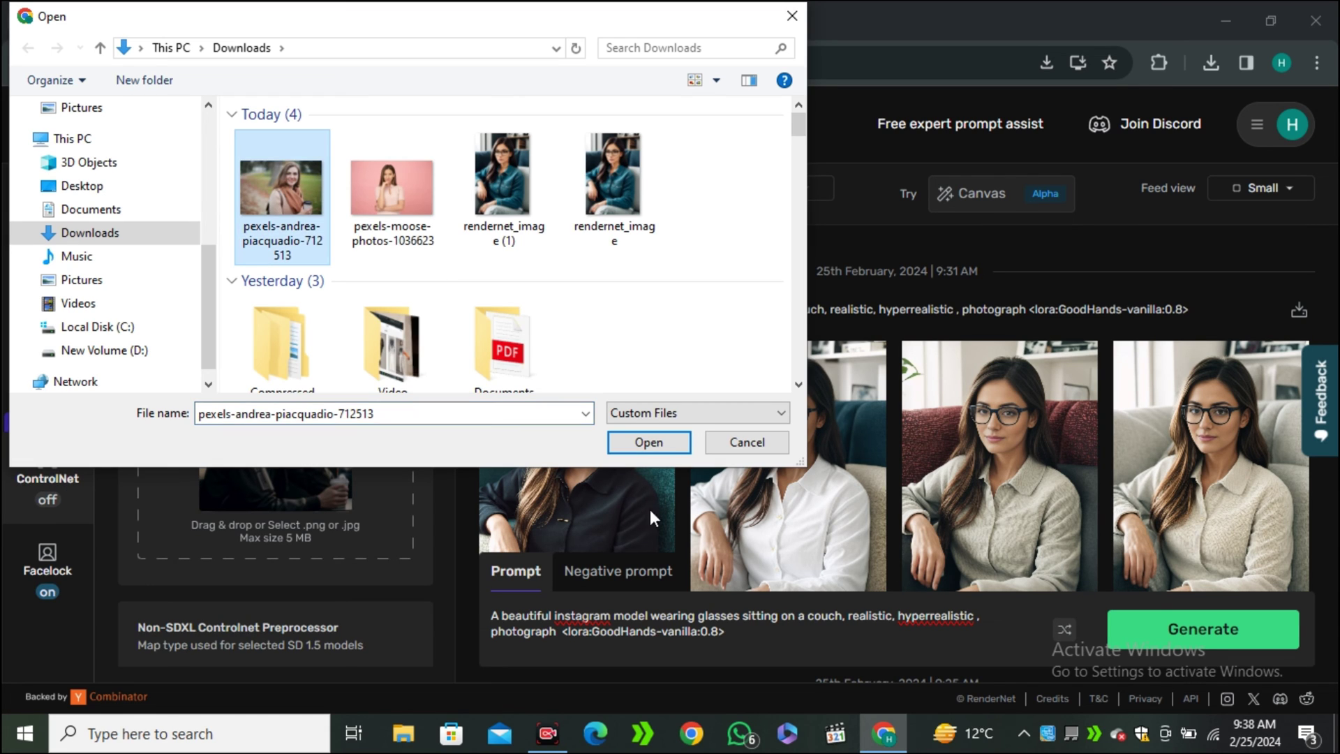
click(647, 442)
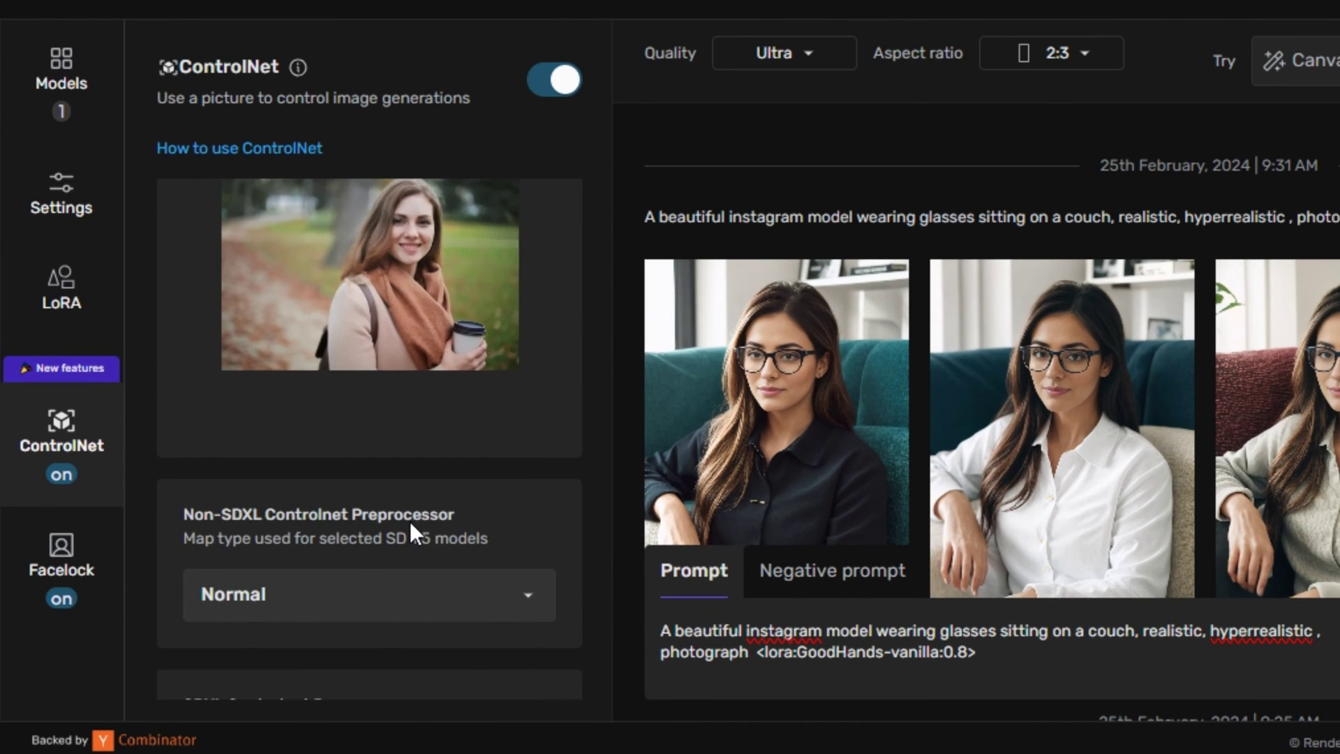
scroll(309, 539, down, 2)
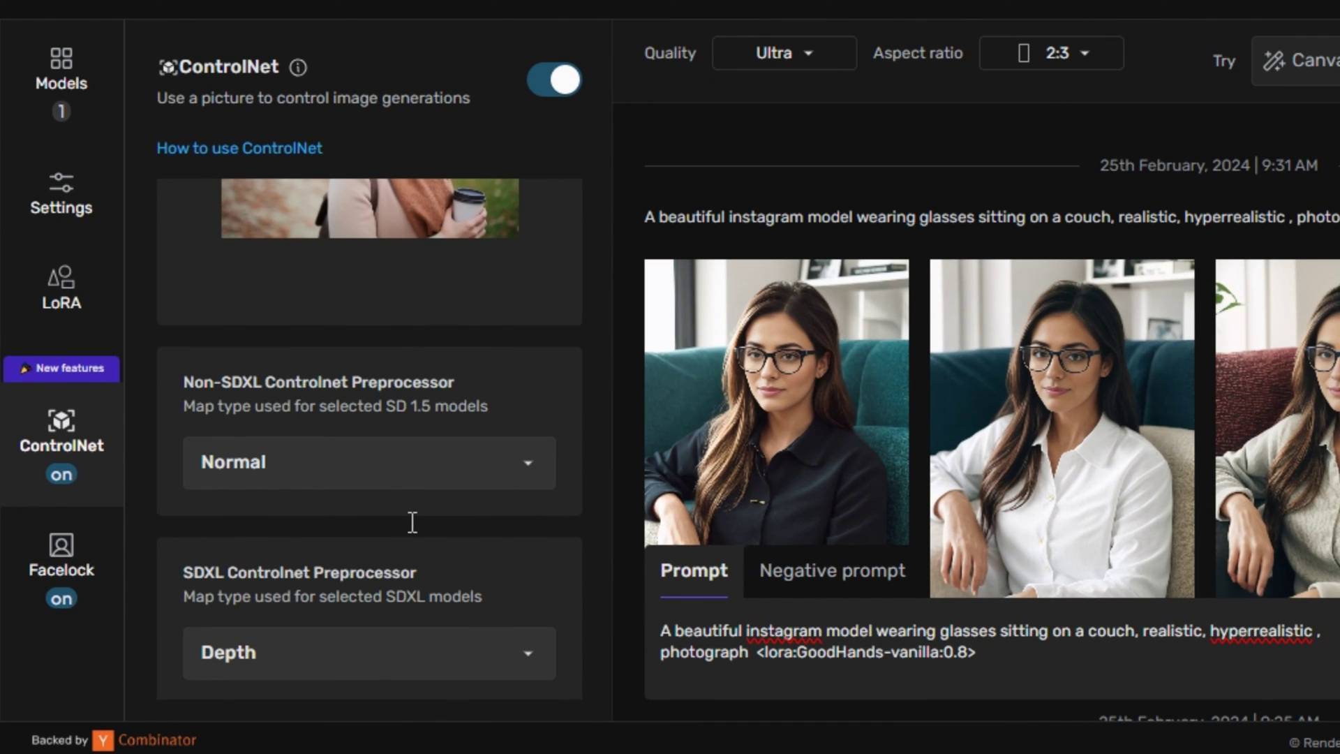
click(527, 466)
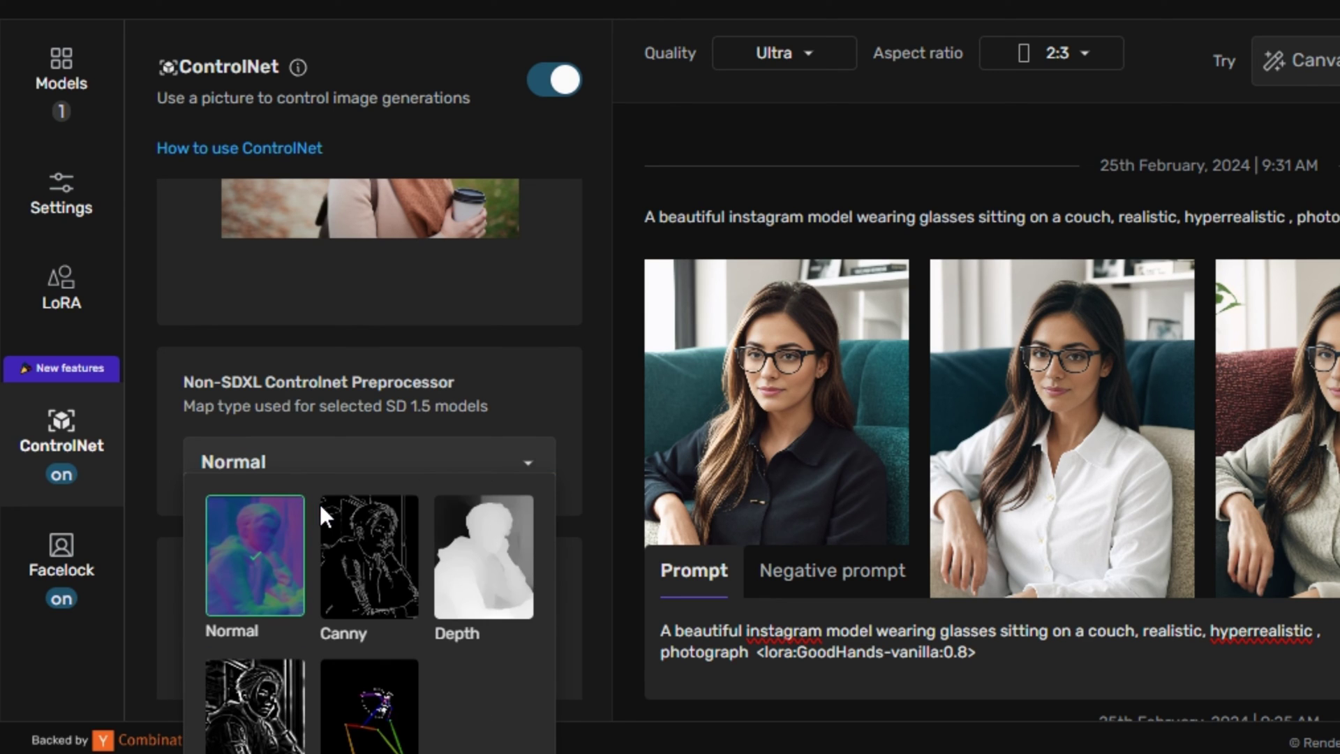
scroll(337, 503, down, 4)
click(309, 396)
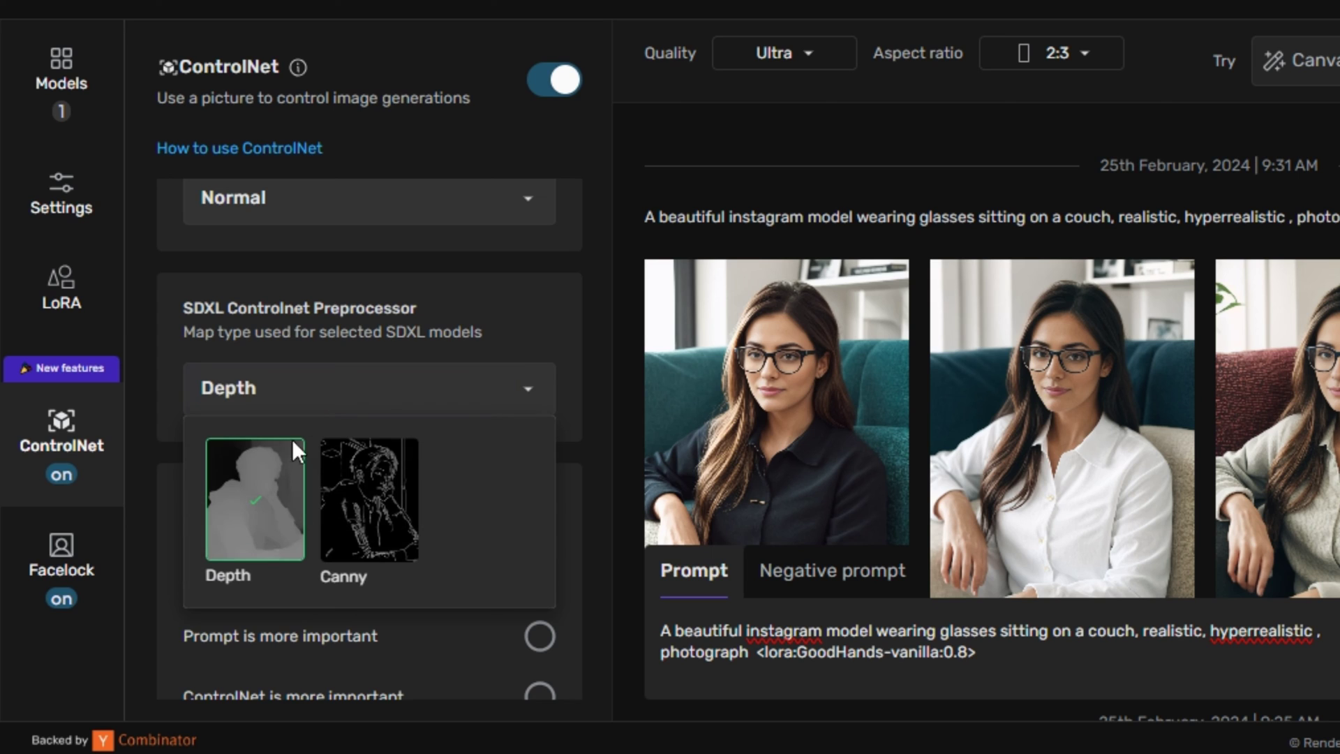
scroll(464, 408, down, 2)
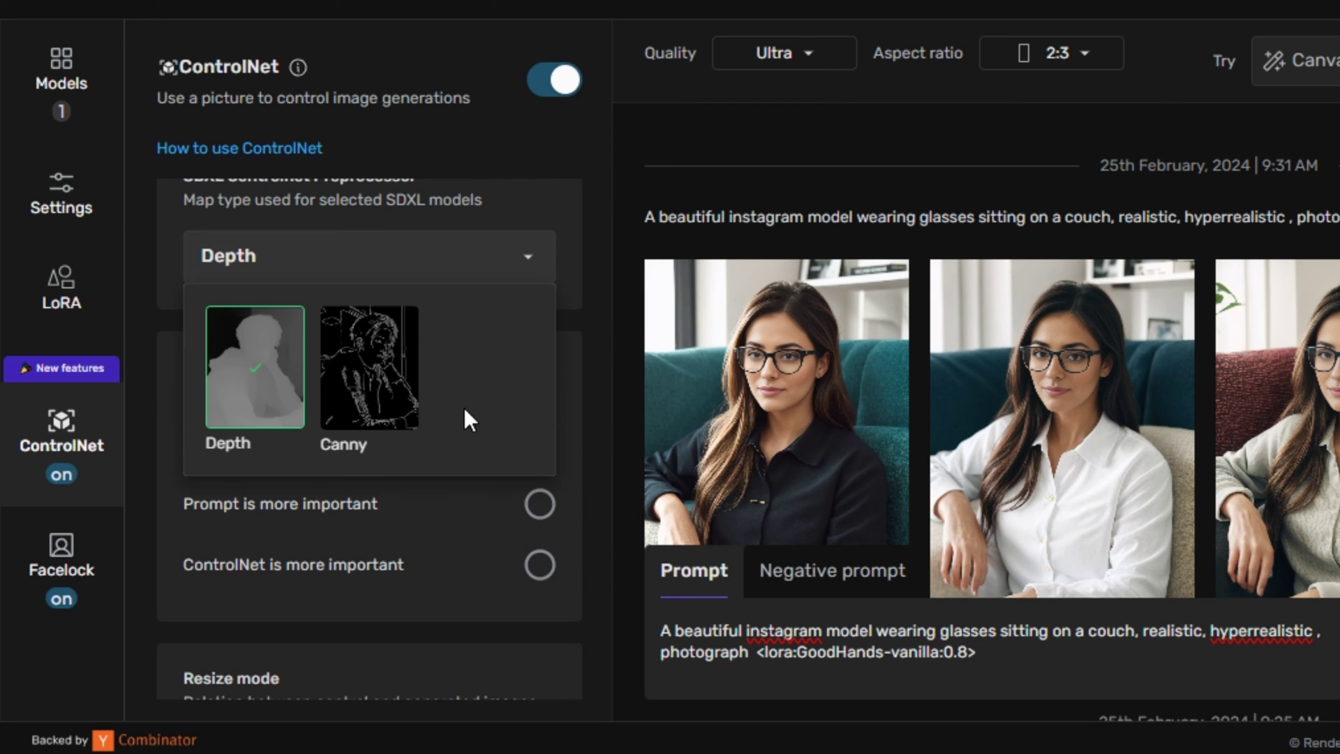
click(277, 364)
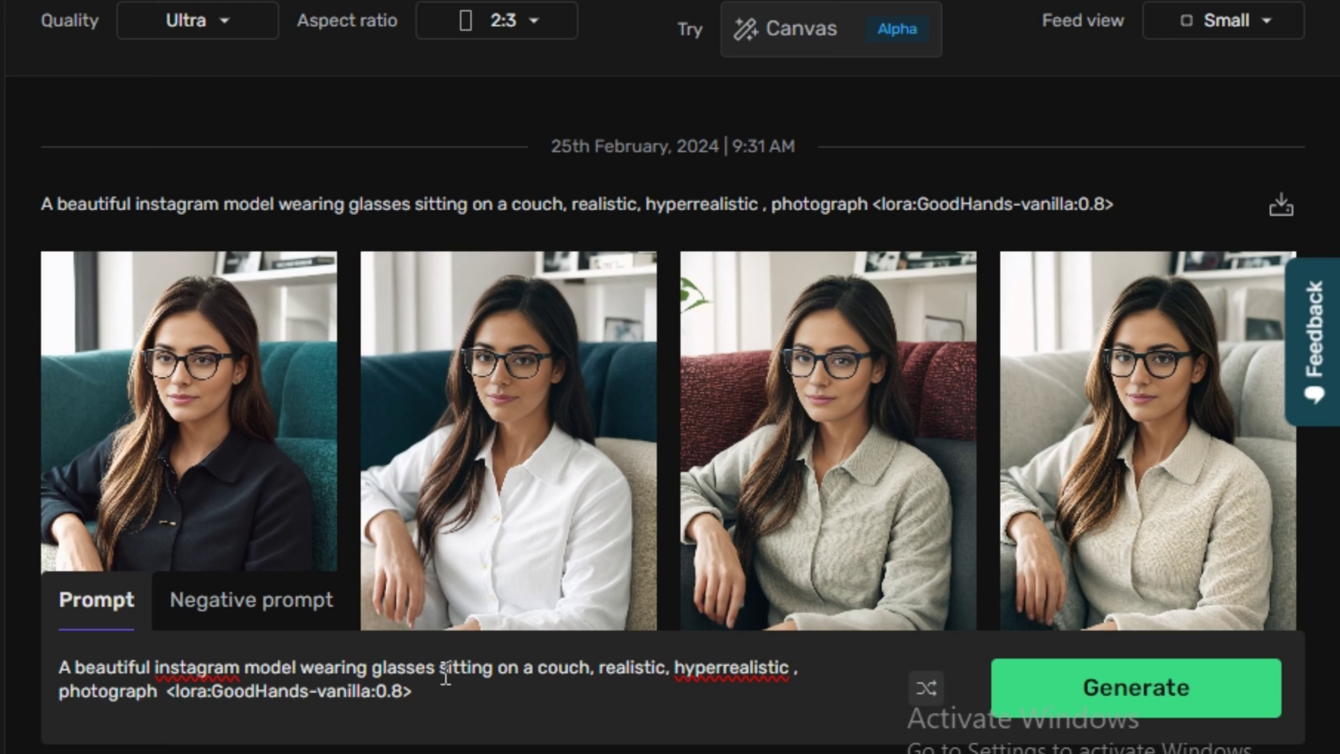
Step: Replace 'sitting on a couch' with 'standing and holding a cup of coffee' and generate images
drag(440, 668, 590, 664)
key(BackSpace)
text(standing and hold)
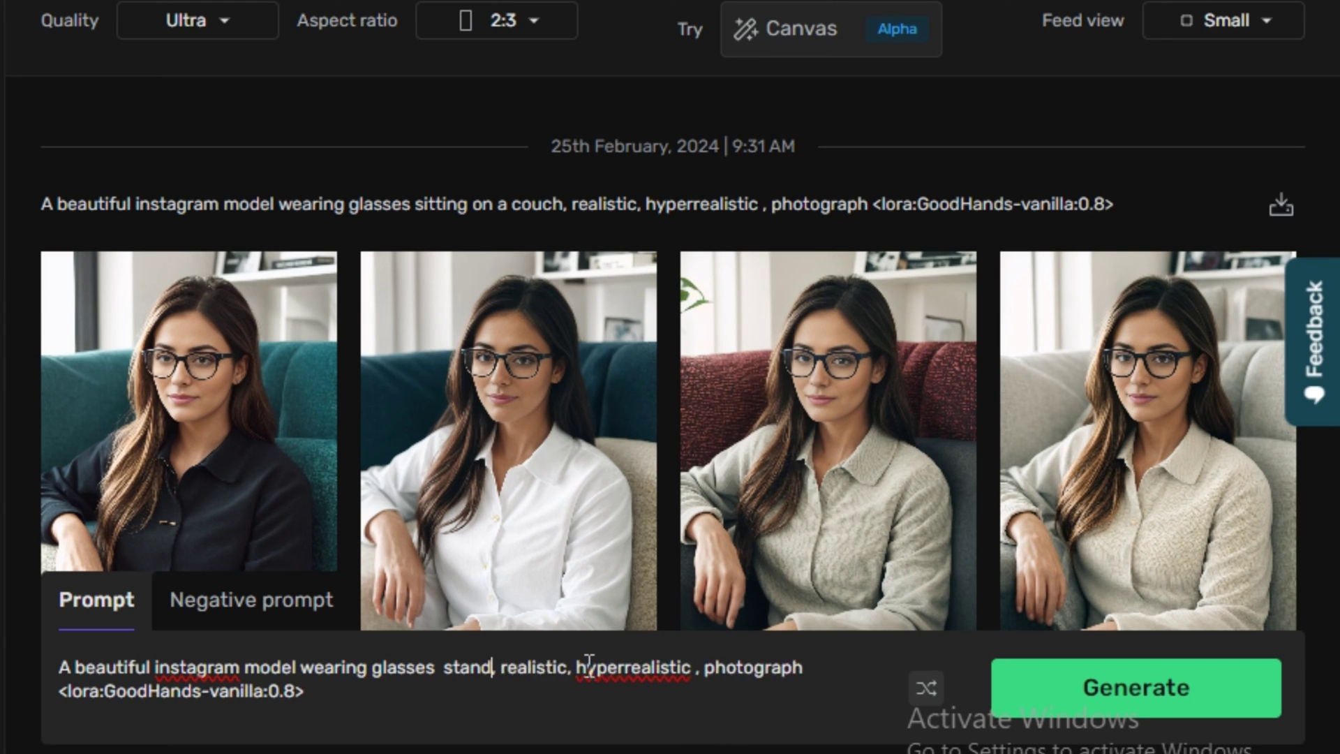
text(ing a cup of cofee)
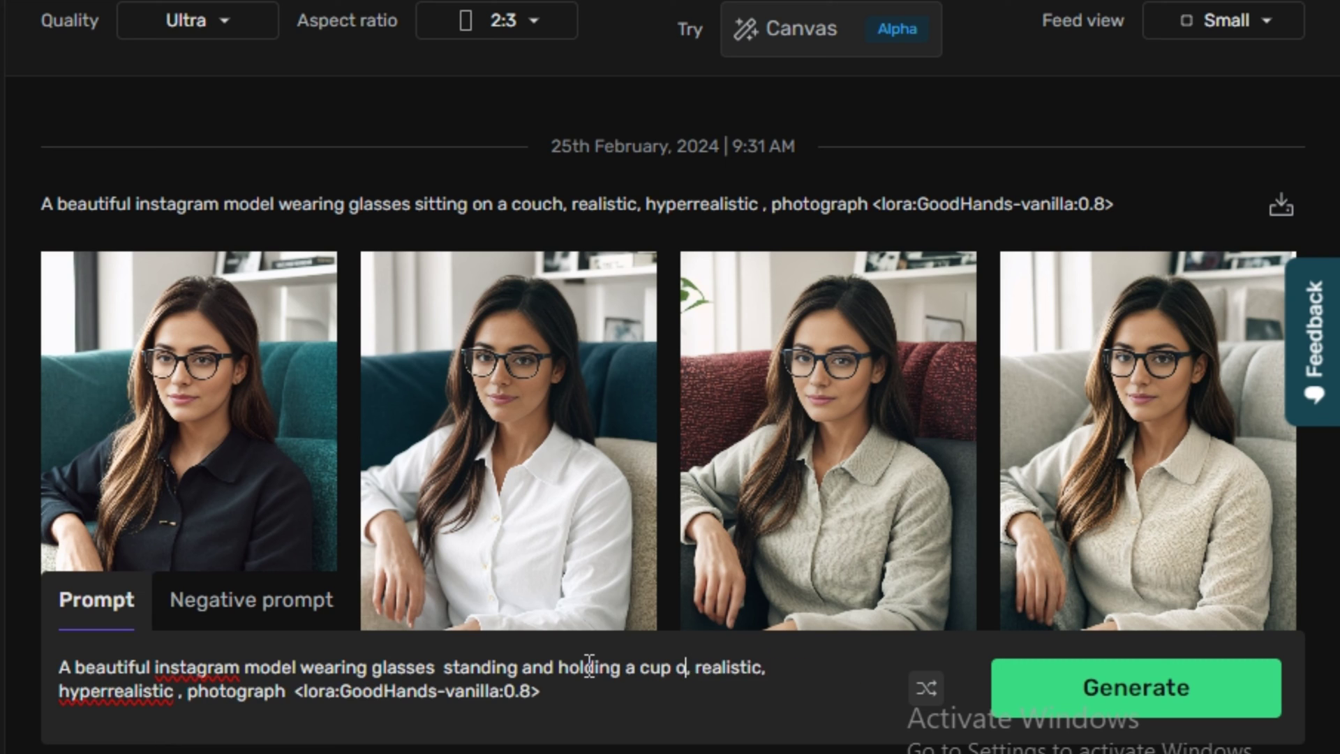
key(Left)
key(Left)
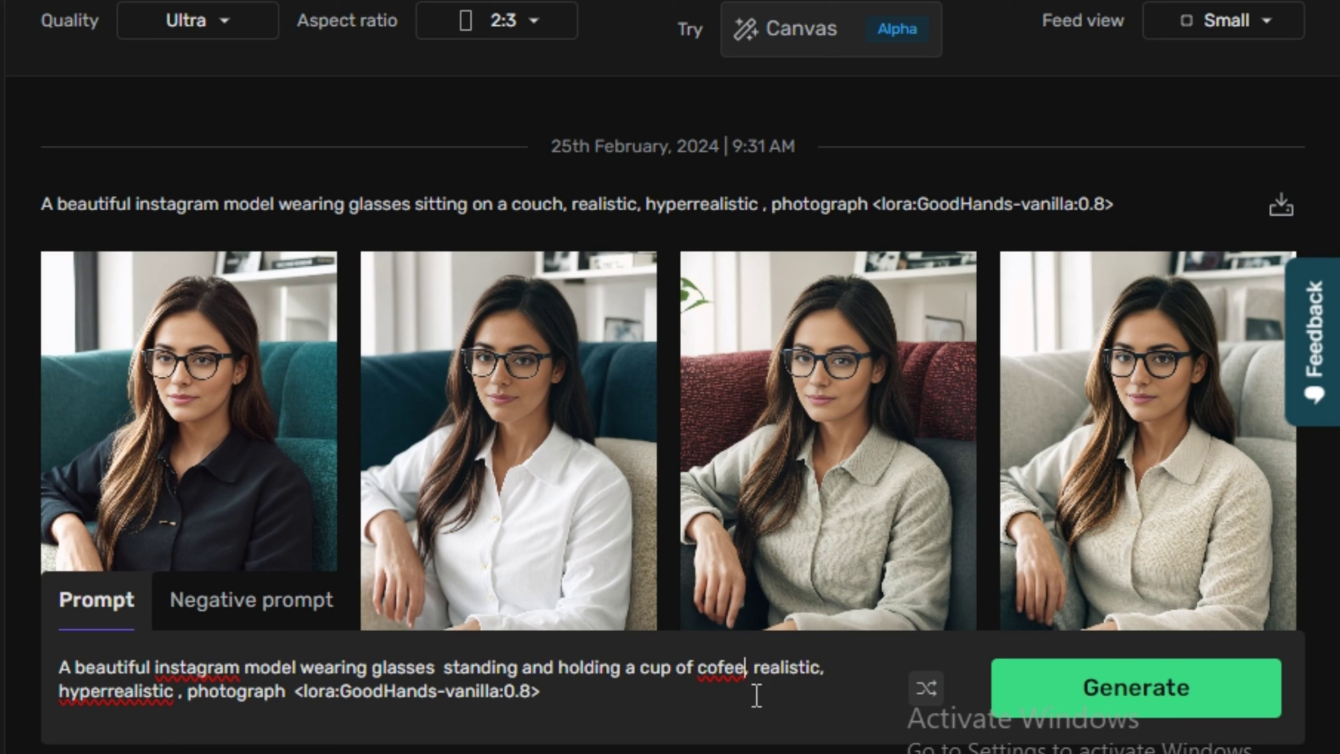
text(f)
click(1128, 687)
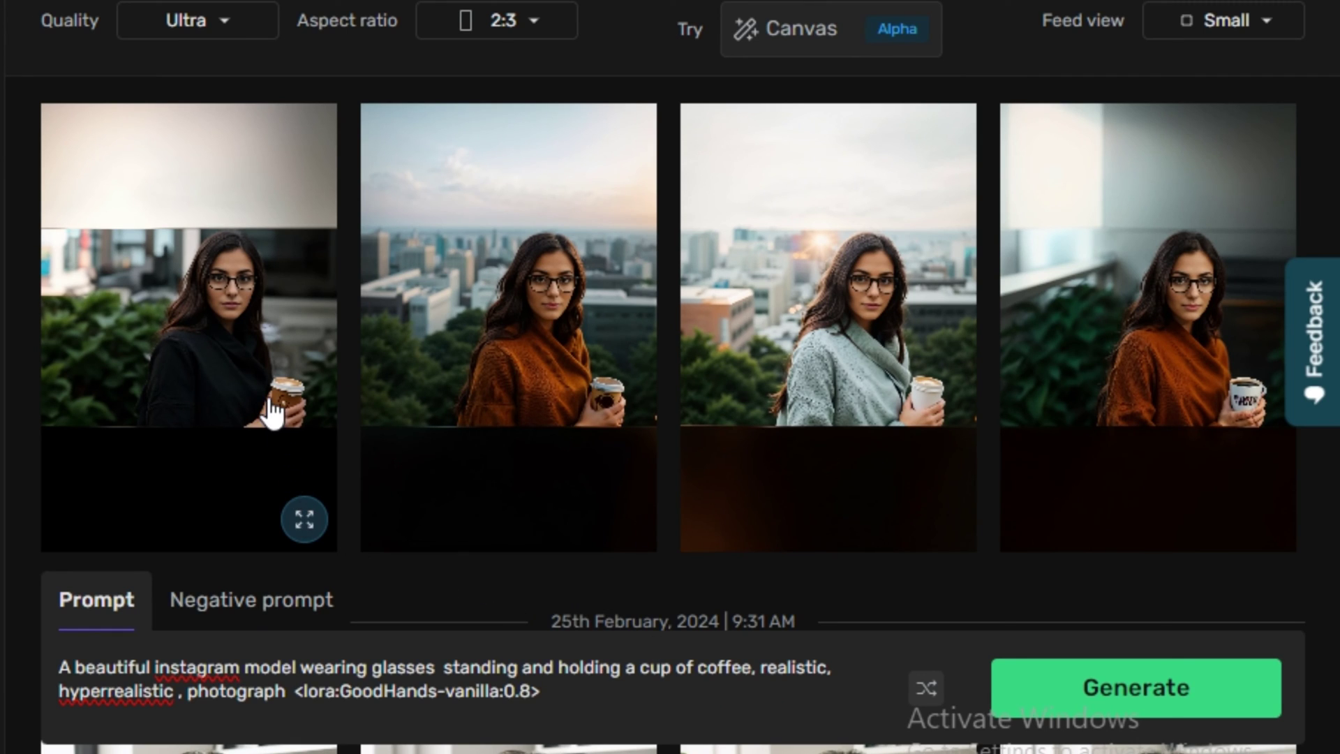
Step: Browse the four generated coffee images enlarged, one after another
click(312, 303)
click(878, 340)
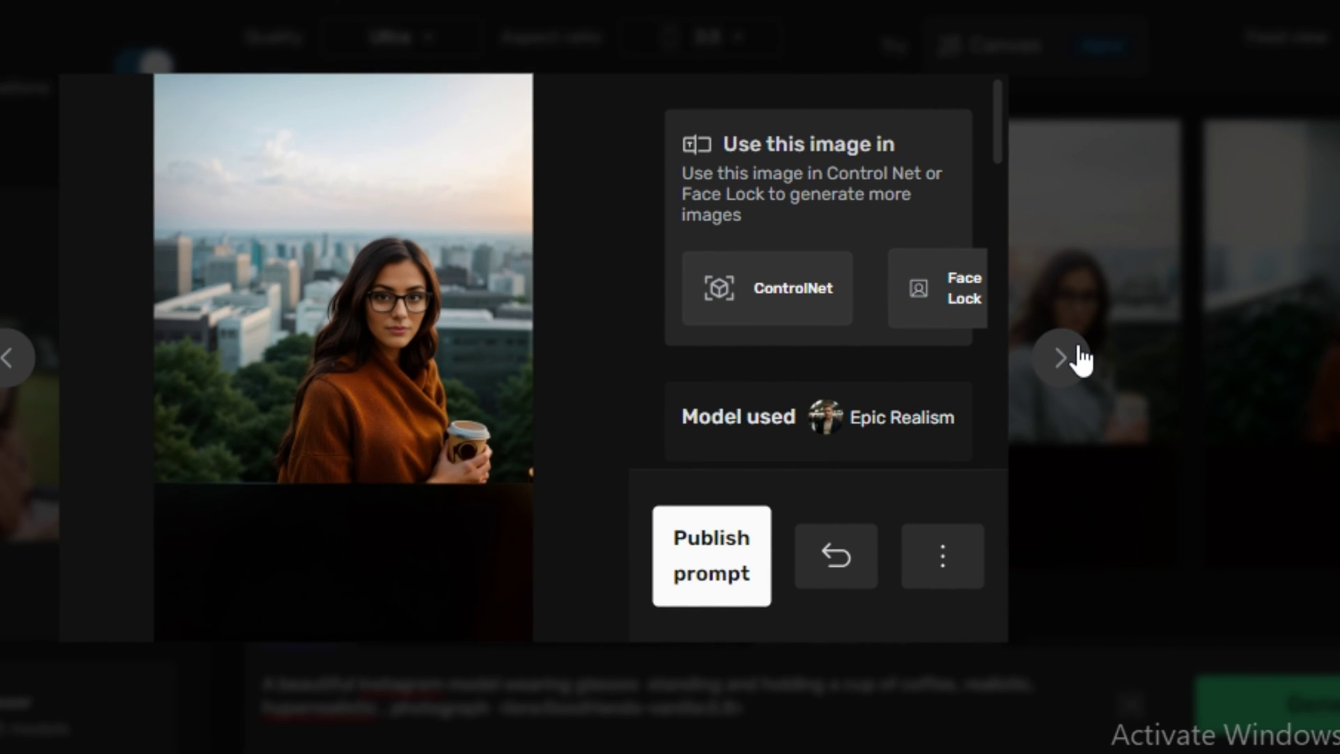
click(1081, 359)
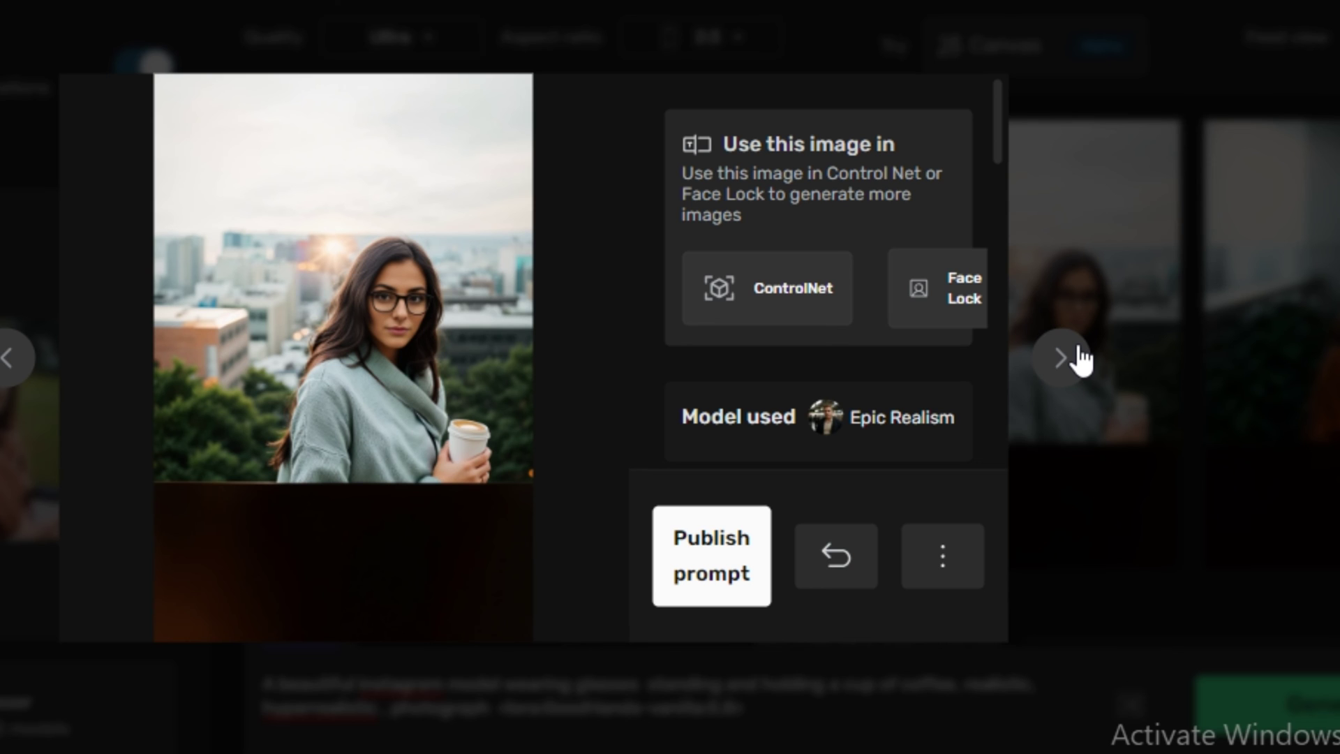
click(1082, 359)
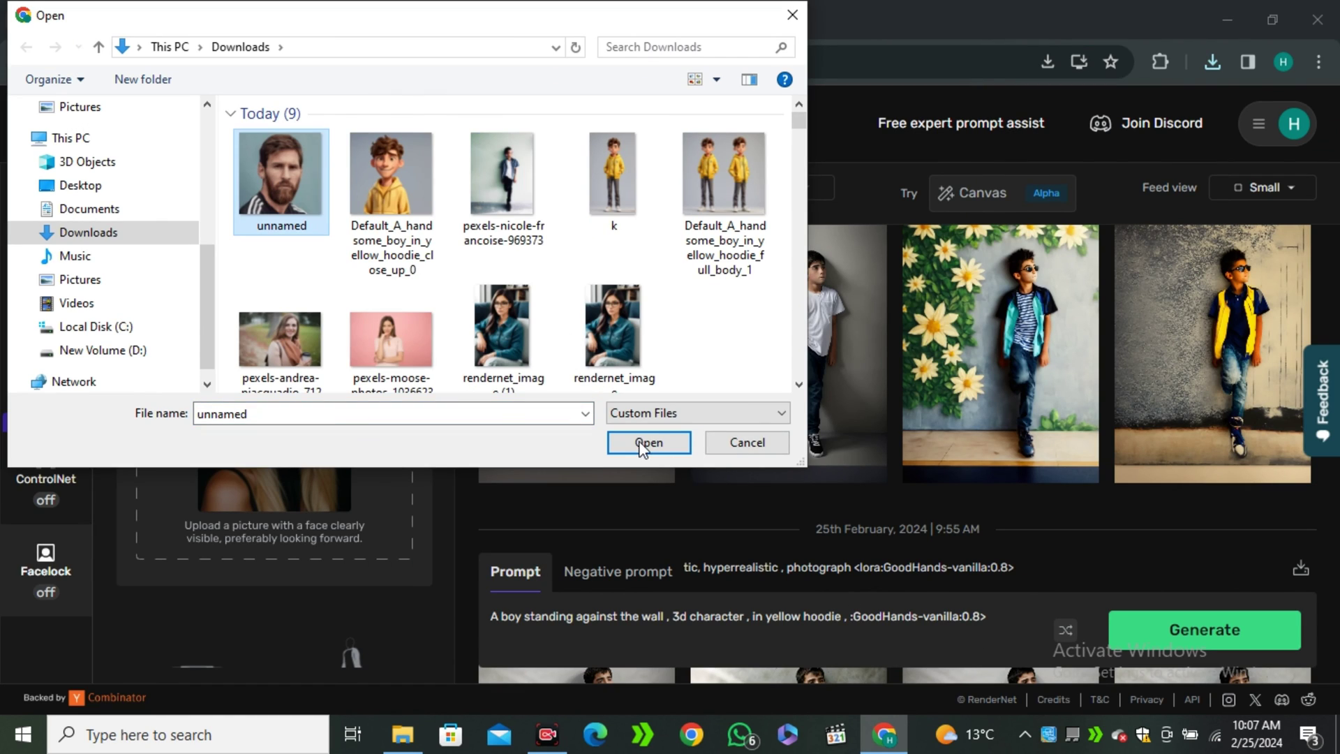
Step: Lock Messi's face, change the prompt opening to 'a handsome man', and generate
click(647, 442)
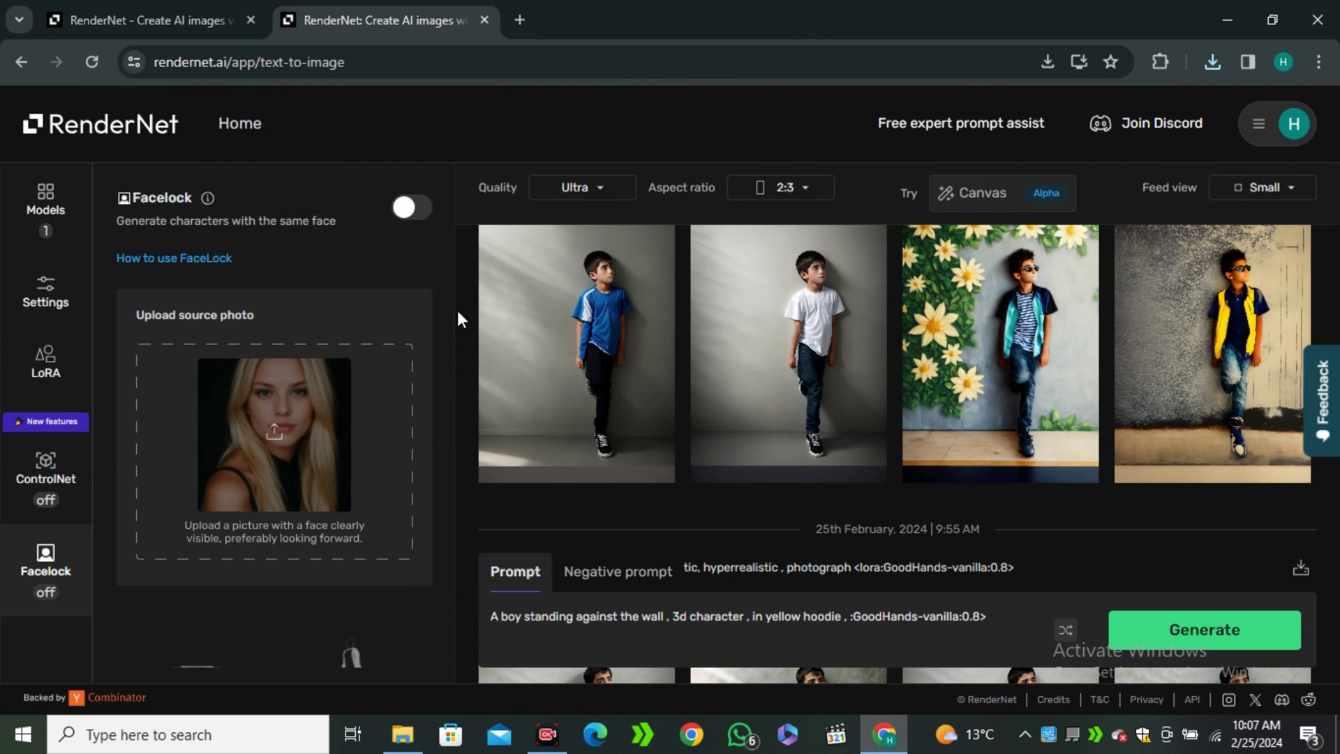
click(46, 469)
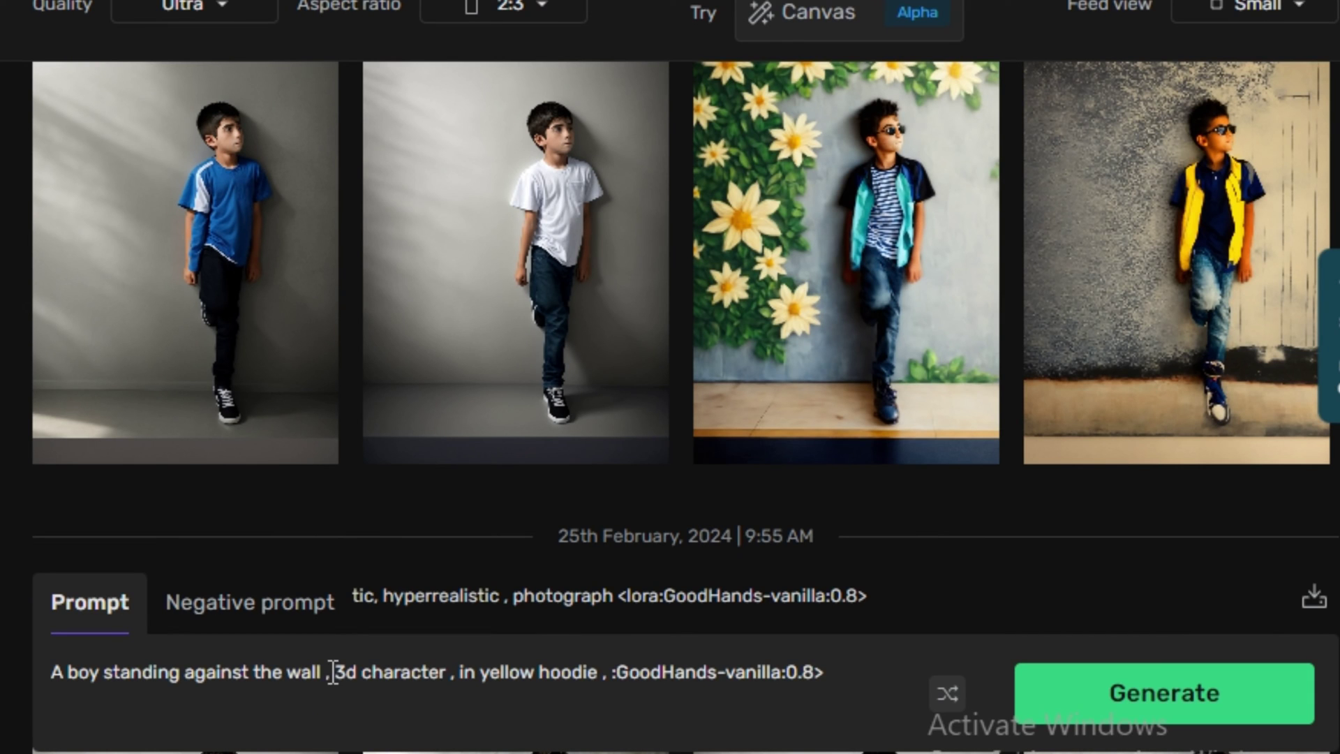
click(447, 672)
key(shift+Home)
text(a handsome man)
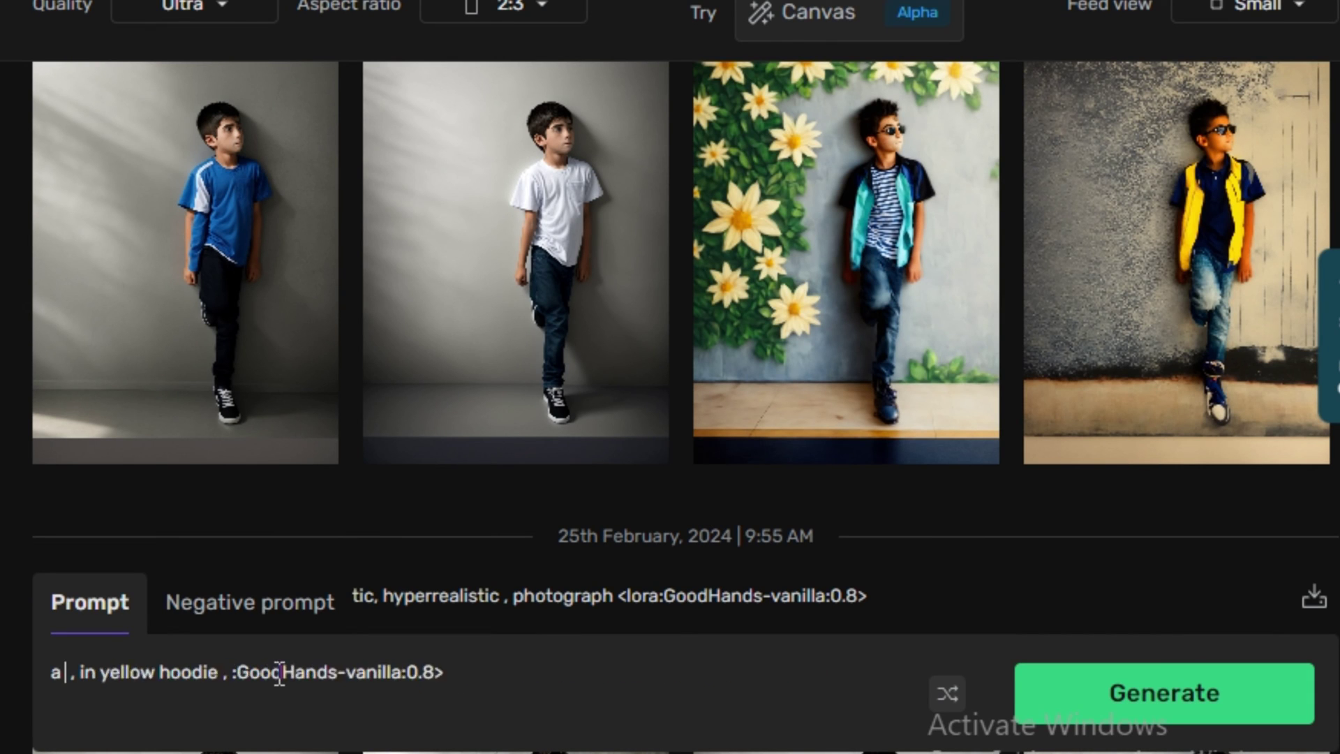
click(1142, 717)
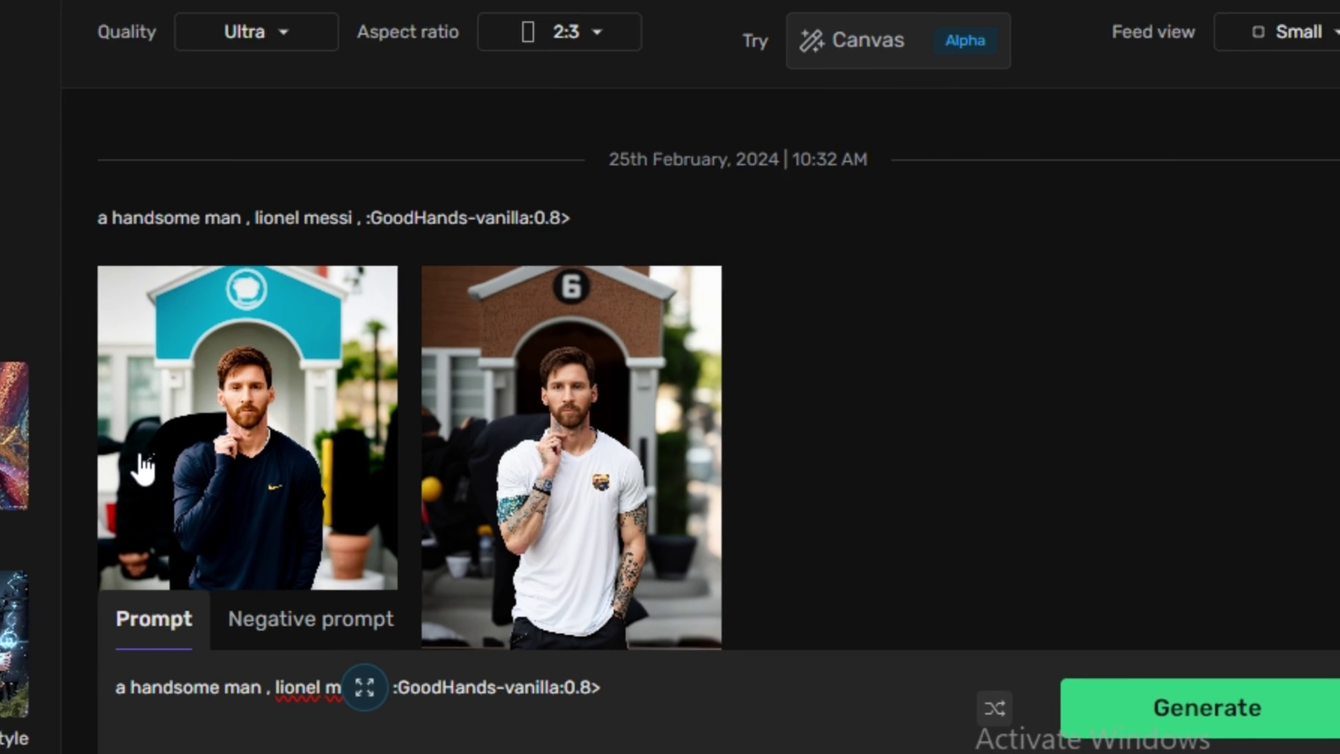
Step: Preview the navy-shirt and white-shirt Messi images enlarged, then close the viewer
click(77, 466)
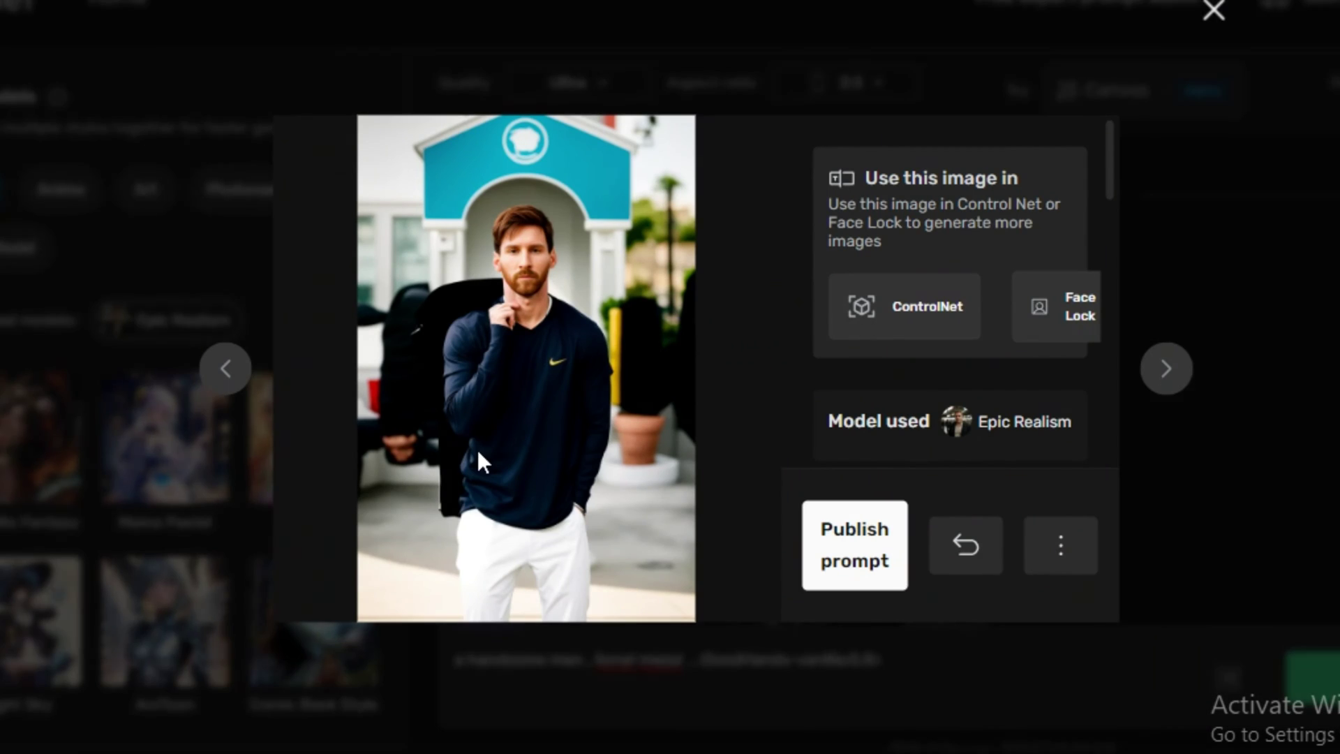
click(1163, 368)
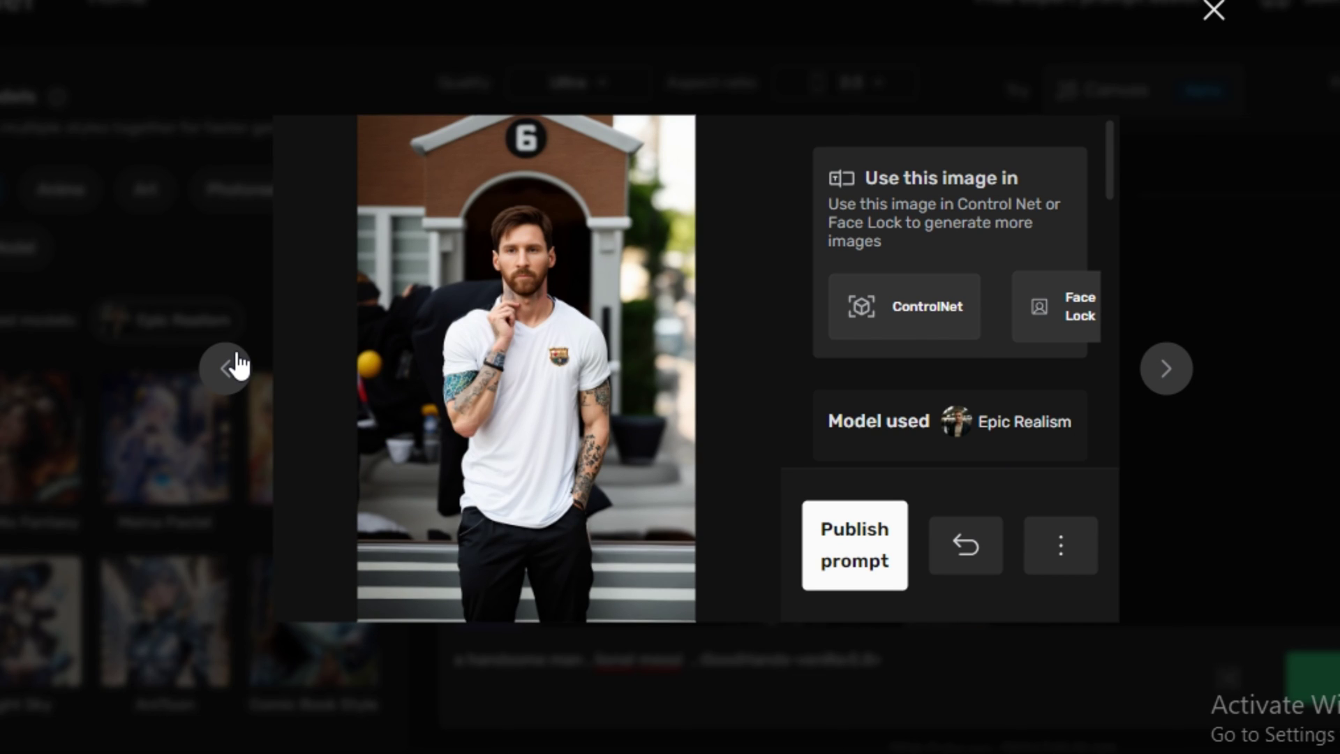
click(226, 368)
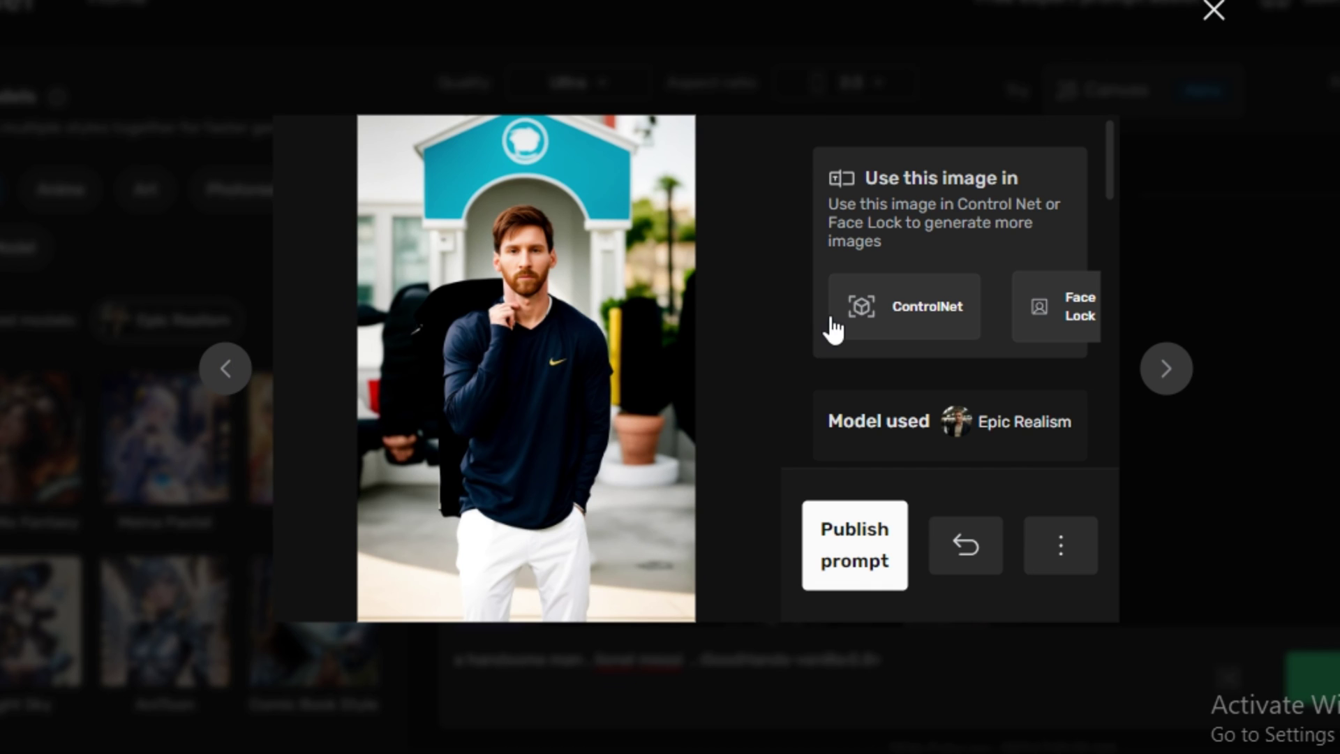
click(1213, 9)
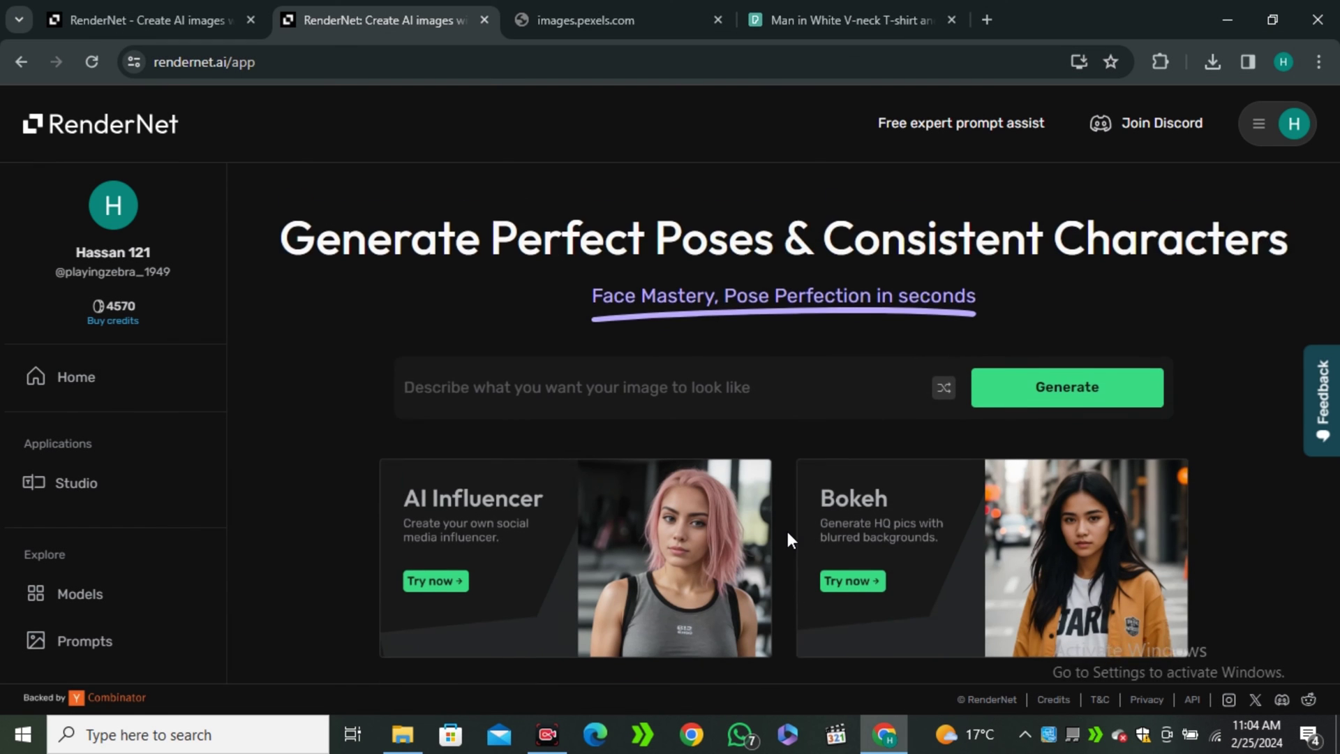
Step: Scroll down the home page toward the Buy credits option under the account balance
scroll(786, 528, down, 3)
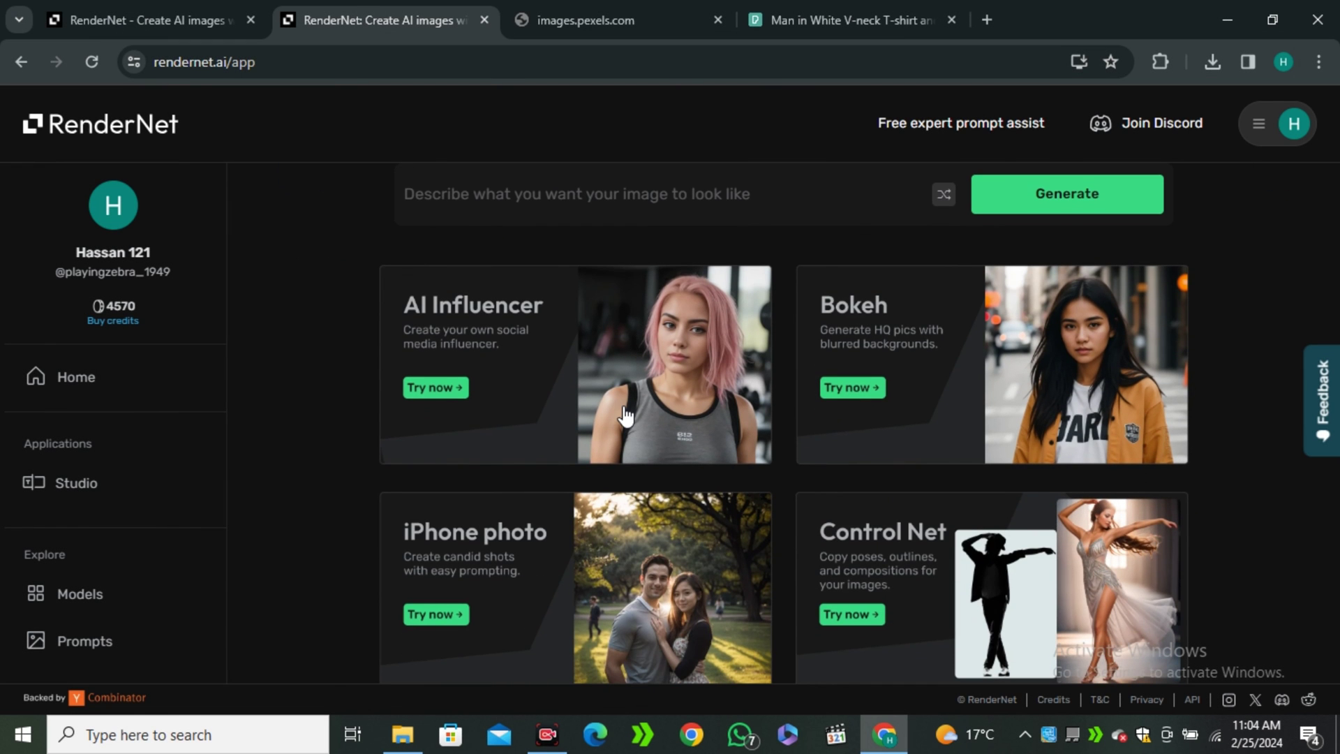
scroll(626, 416, down, 1)
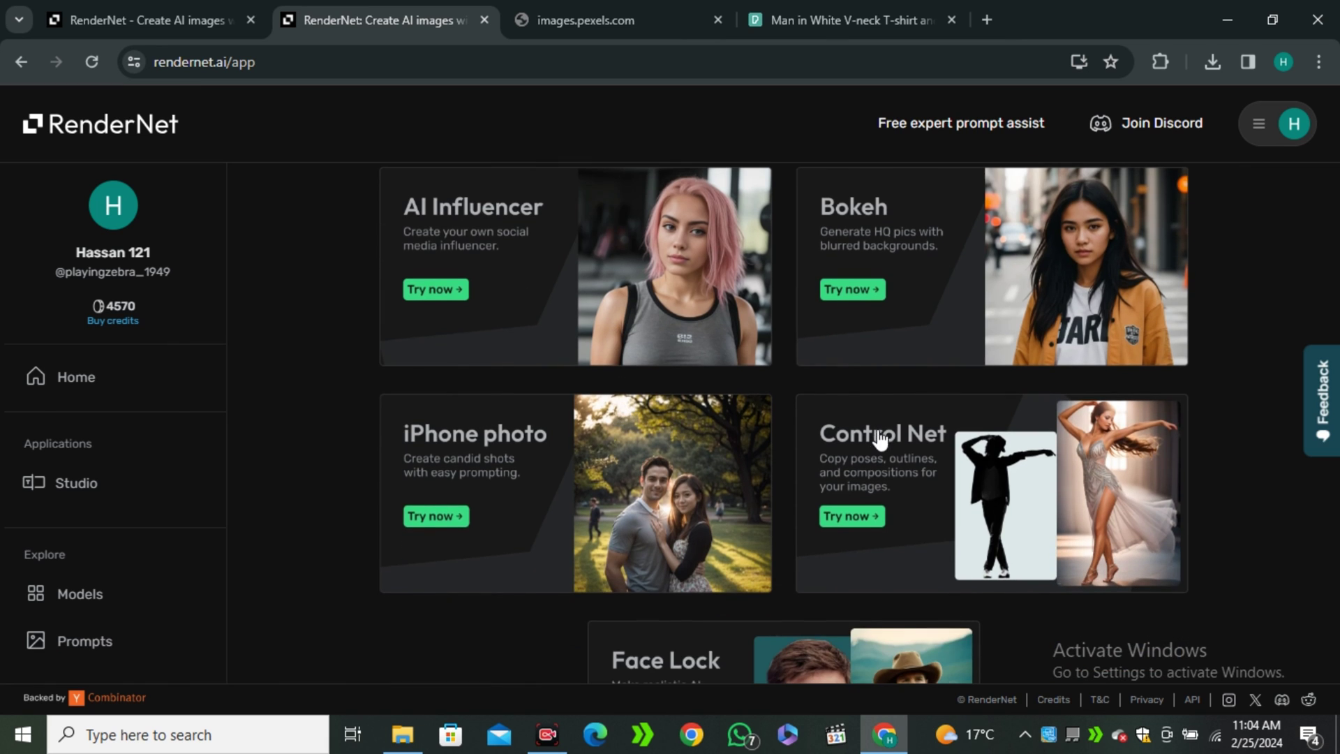
scroll(905, 529, down, 1)
scroll(909, 530, down, 1)
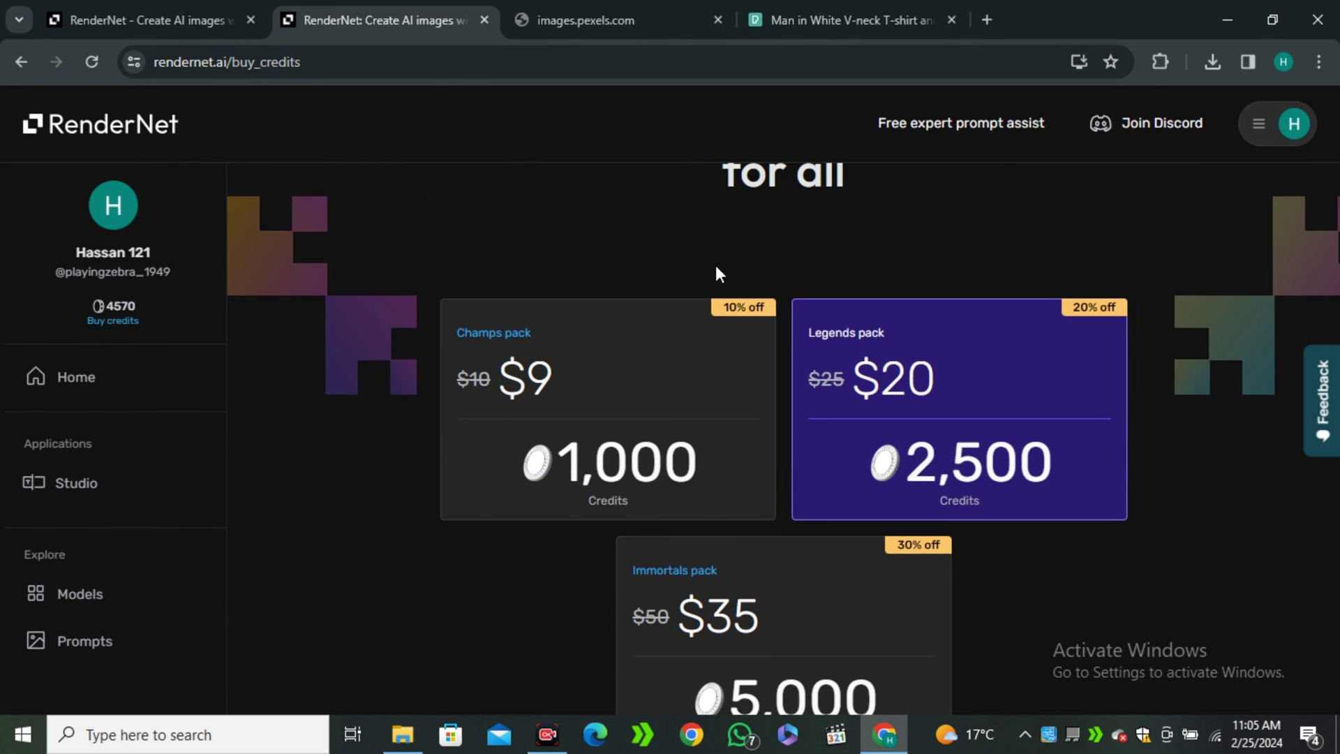
scroll(761, 251, up, 3)
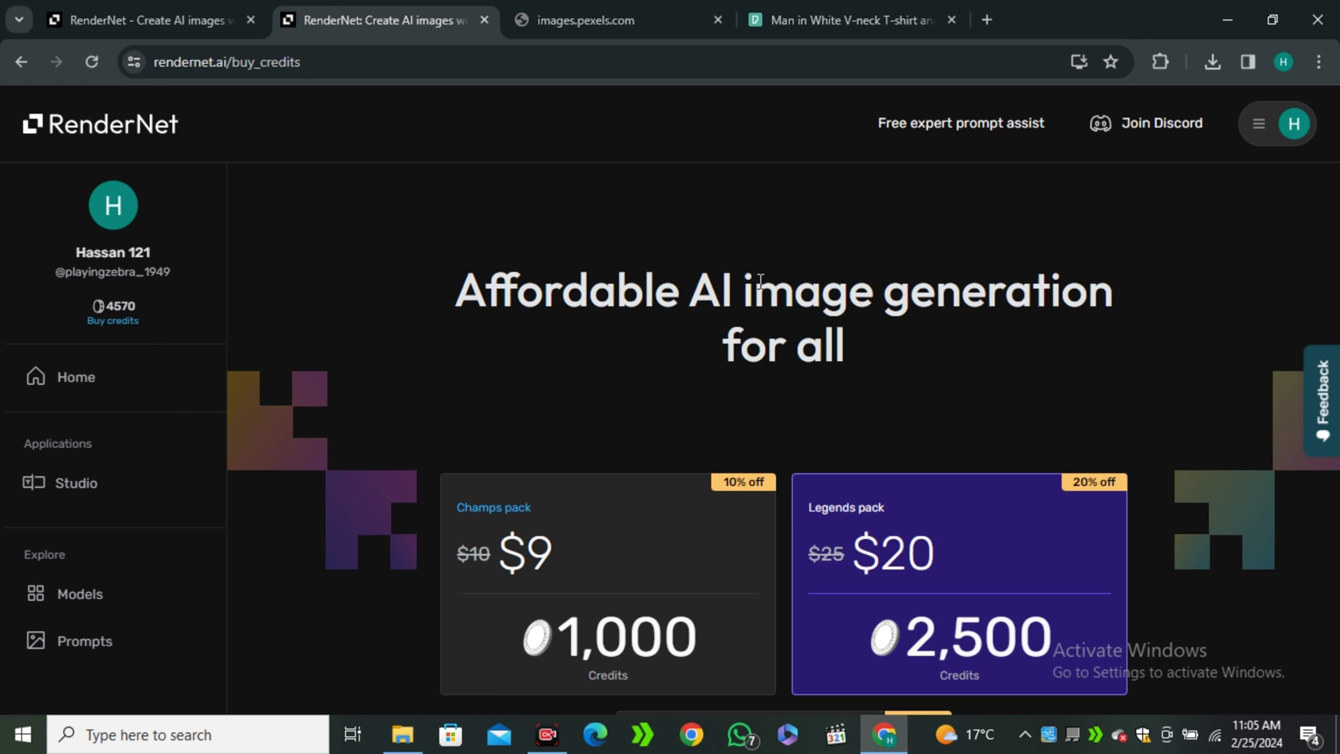
scroll(760, 279, down, 3)
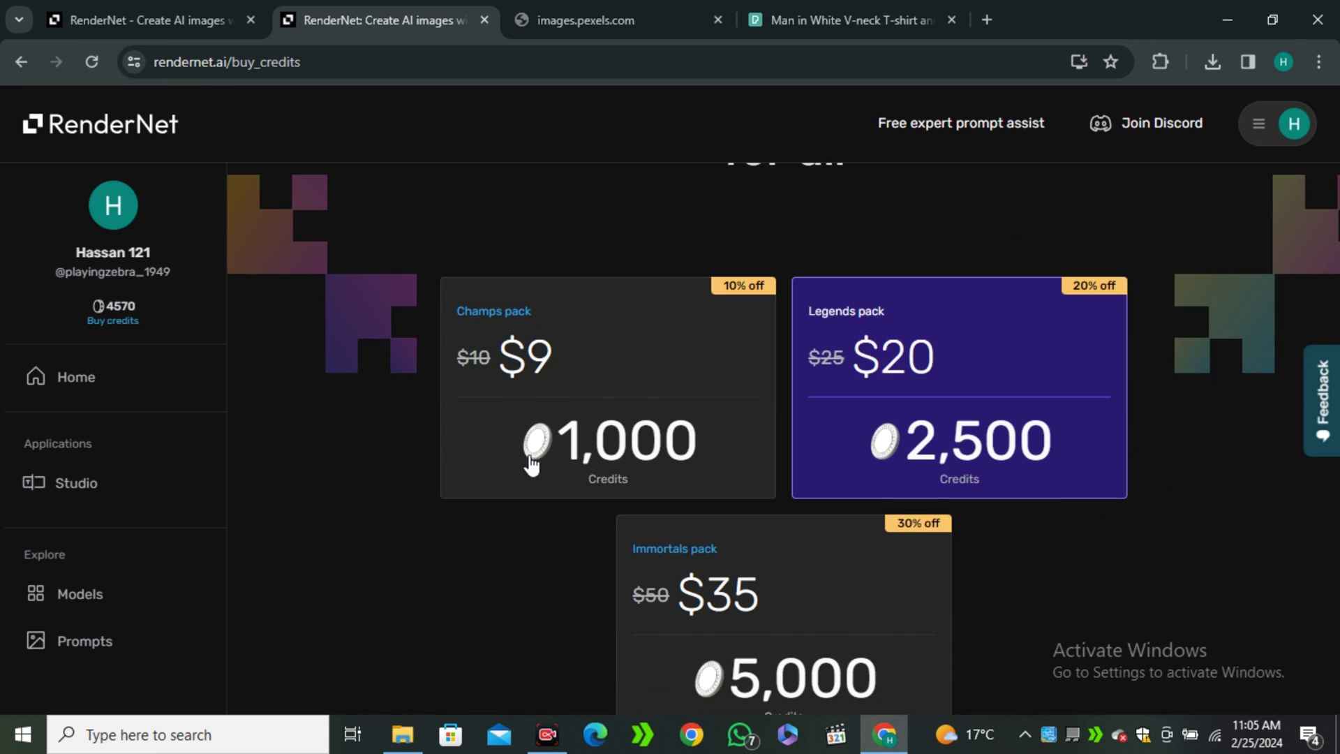